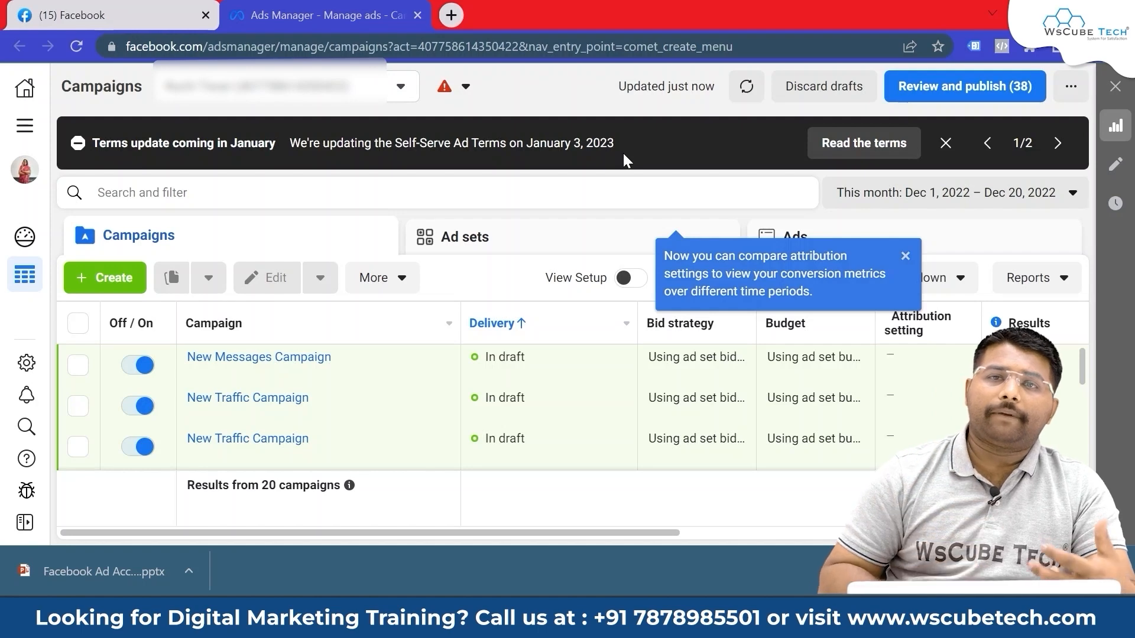
Step: Open the ad account's billing page from the full tools list
left_click(25, 125)
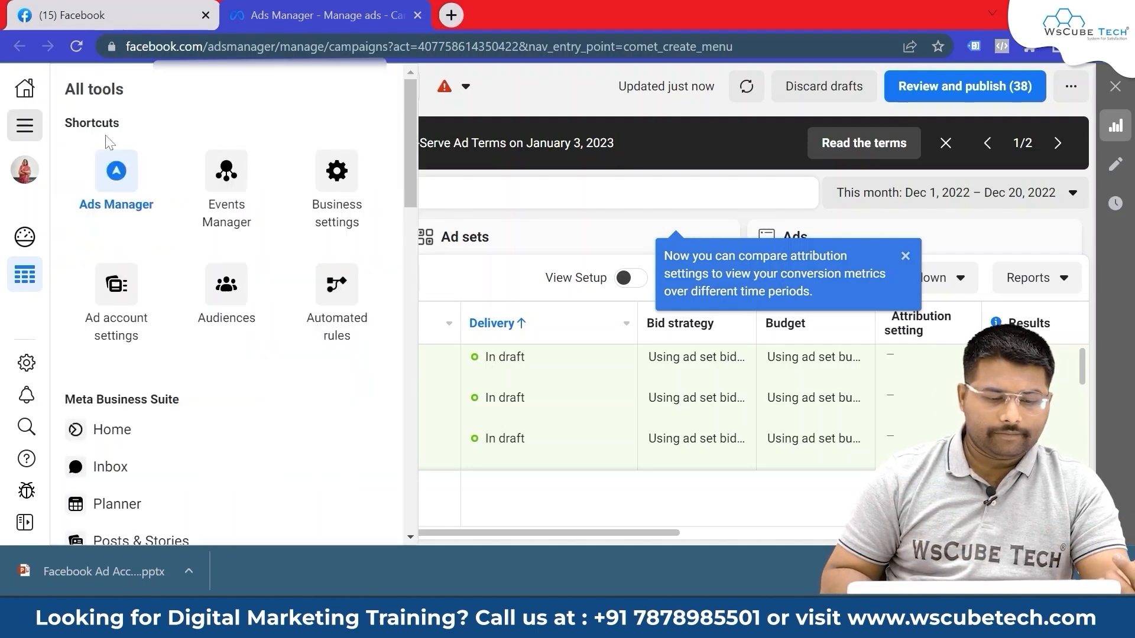
scroll(215, 317, "down", 5)
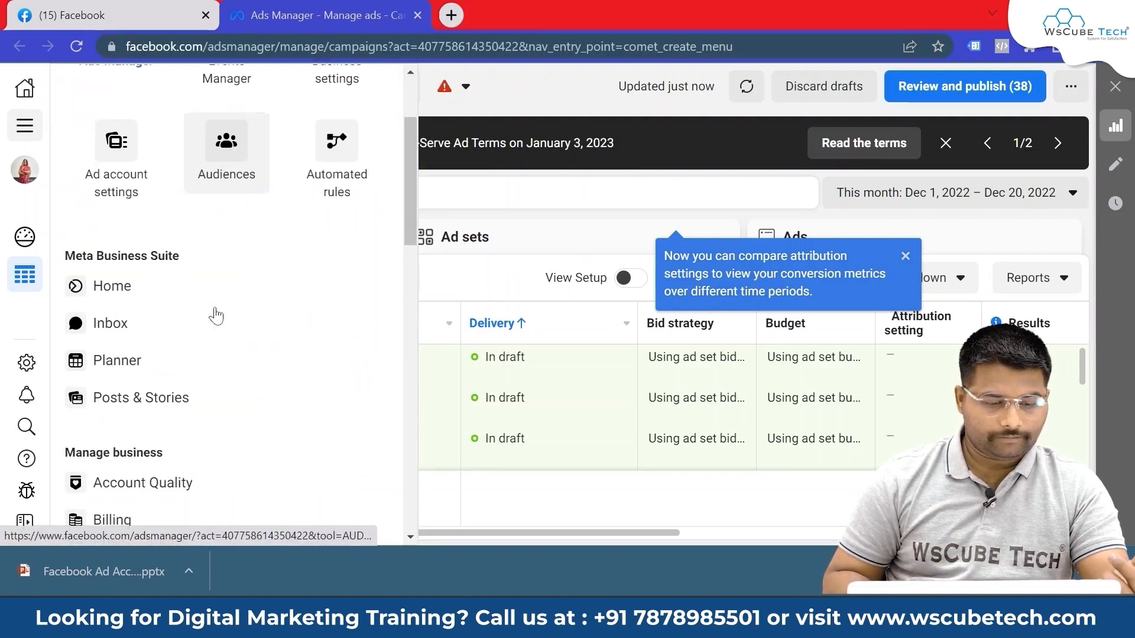
scroll(219, 315, "down", 2)
left_click(146, 300)
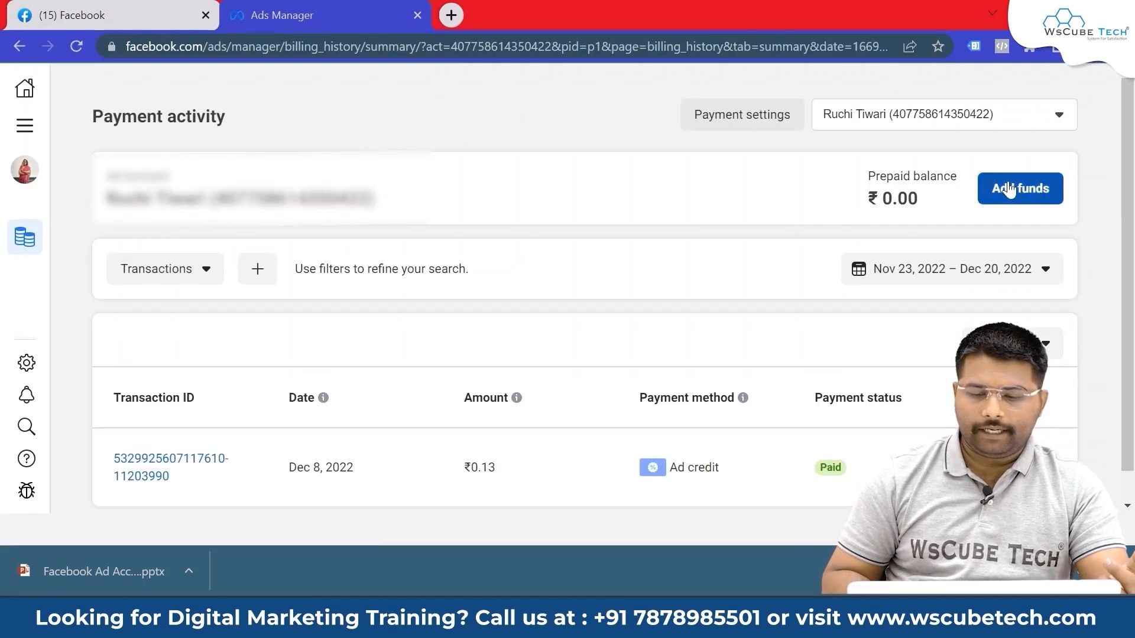
Step: Examine the amount and payment method options for adding funds to the ad account, and close the form without paying
left_click(1008, 186)
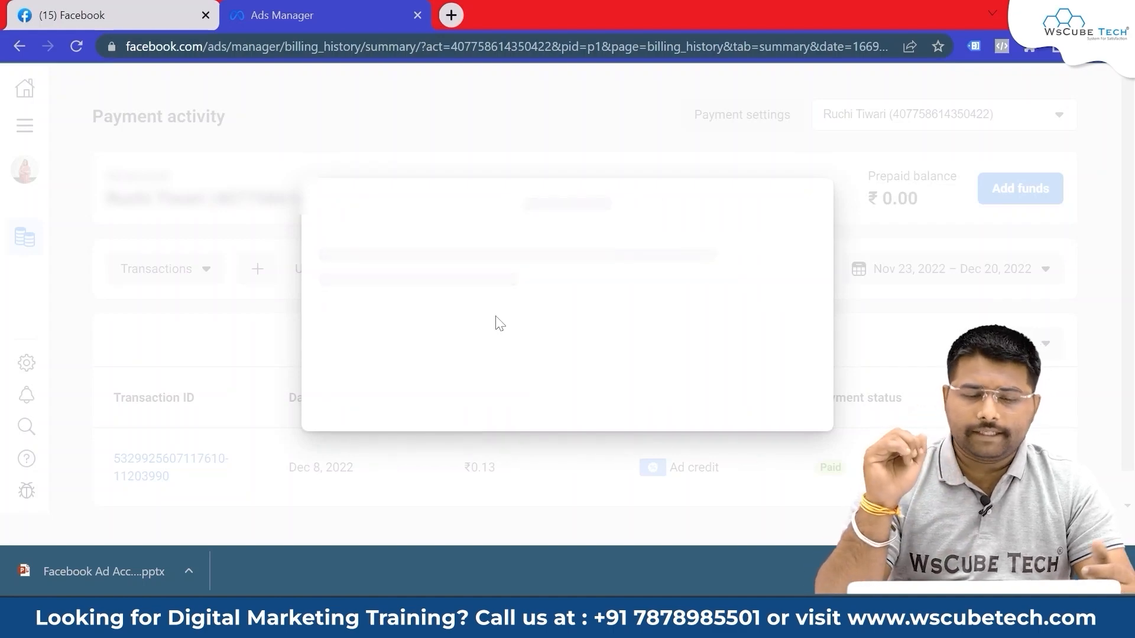
scroll(497, 324, "down", 3)
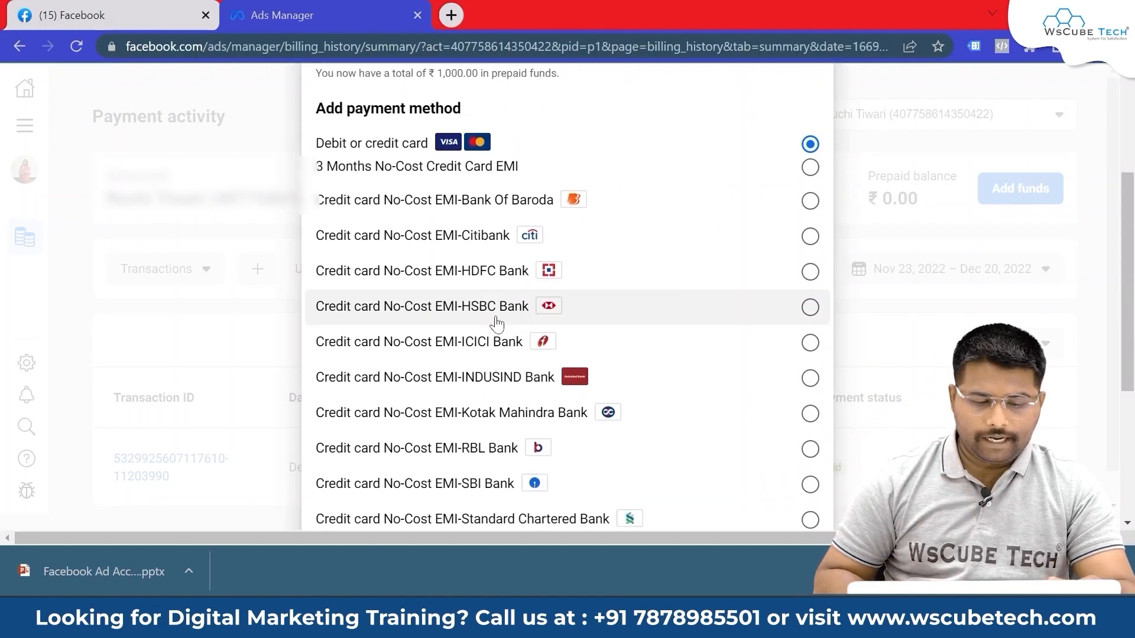
scroll(496, 324, "up", 3)
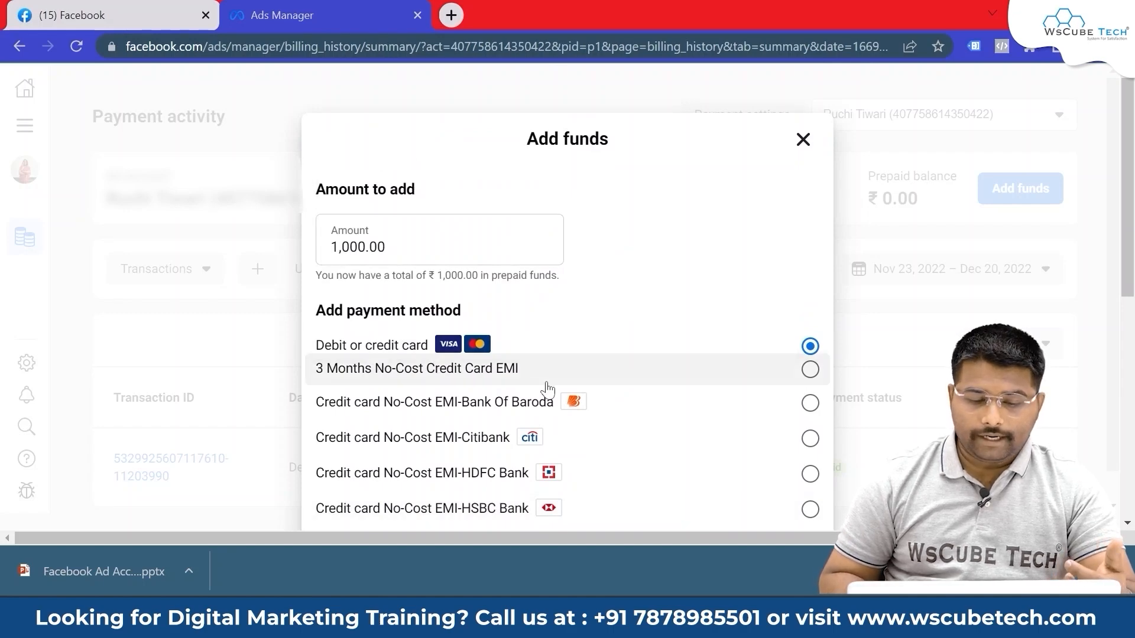
scroll(497, 387, "down", 8)
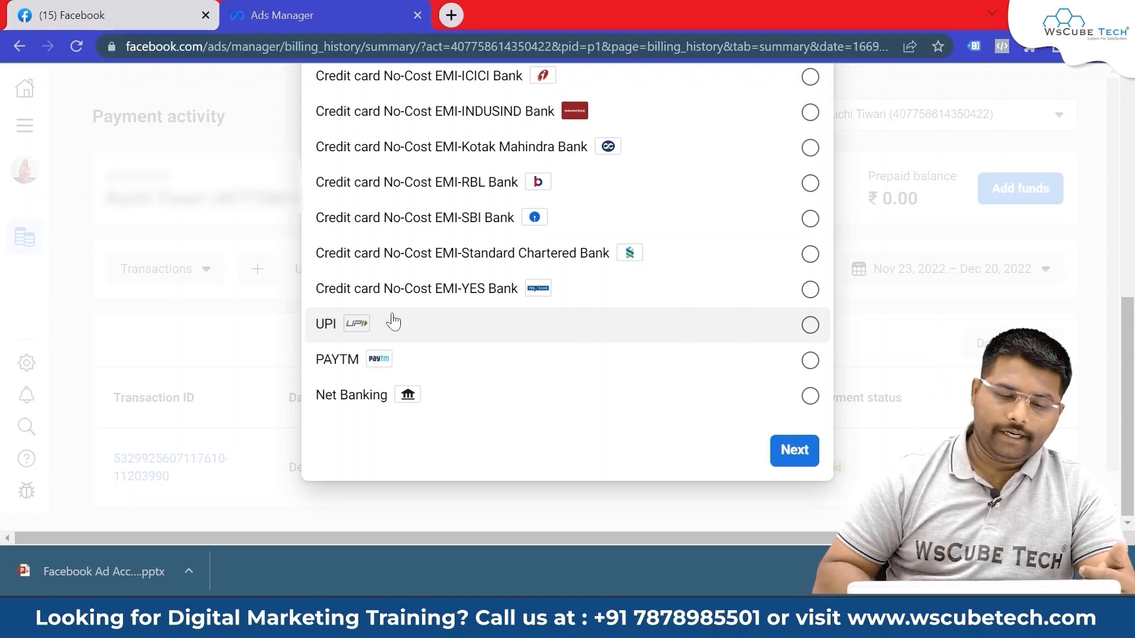
scroll(393, 322, "up", 10)
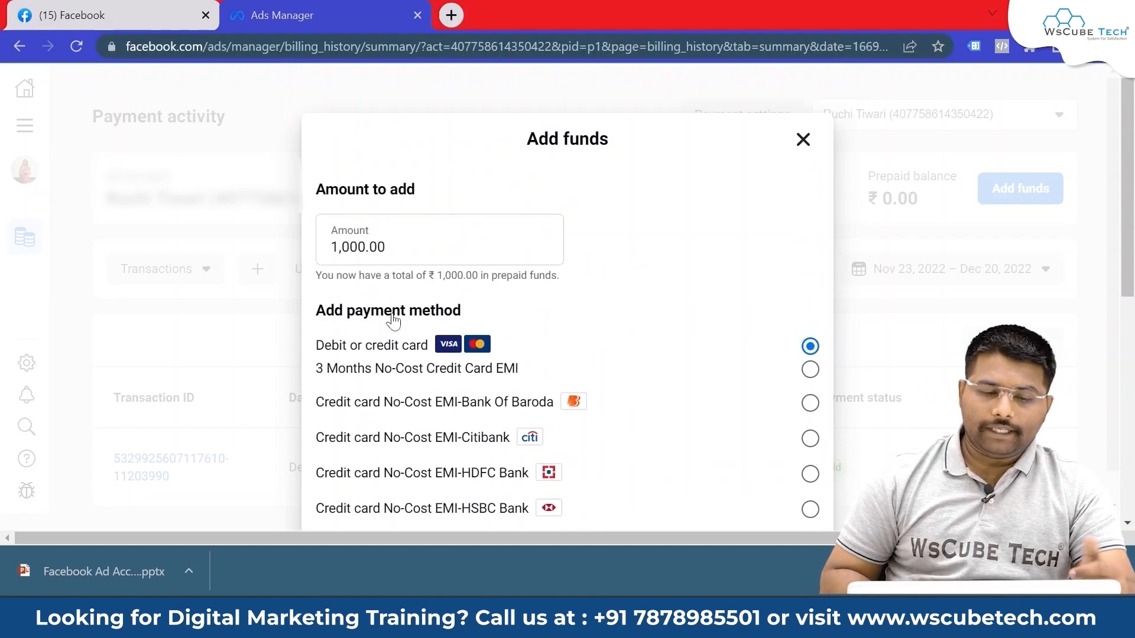
left_click(803, 140)
Step: Examine the business and personal accounts in the account switcher, including the assets of the personal account, and close the list
left_click(25, 172)
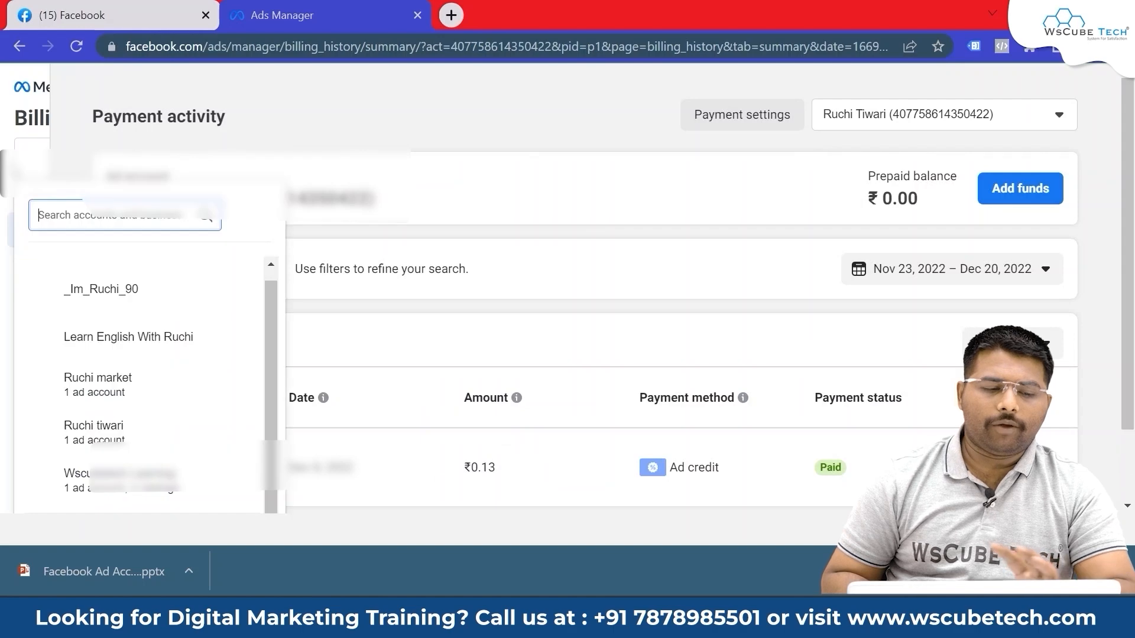
scroll(113, 500, "down", 3)
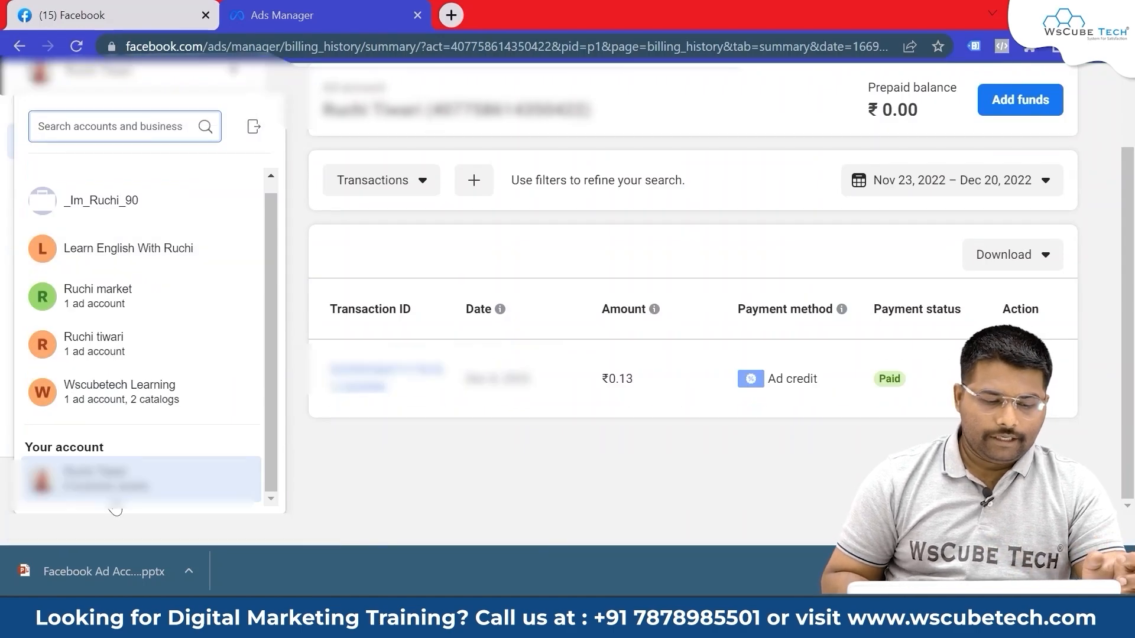
mouse_move(158, 483)
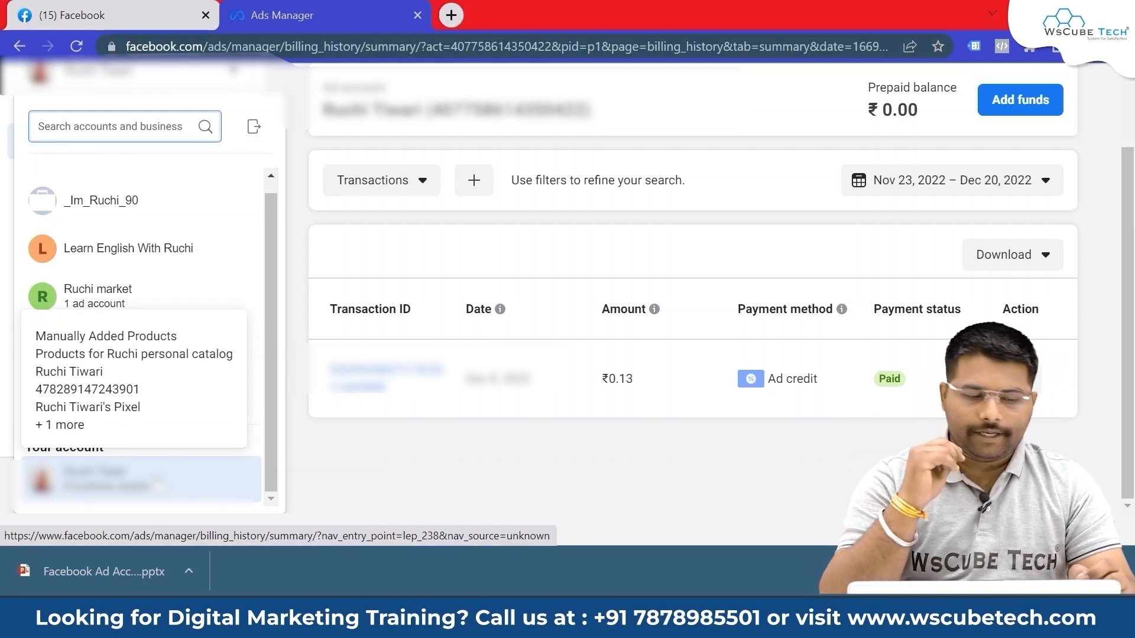
left_click(299, 183)
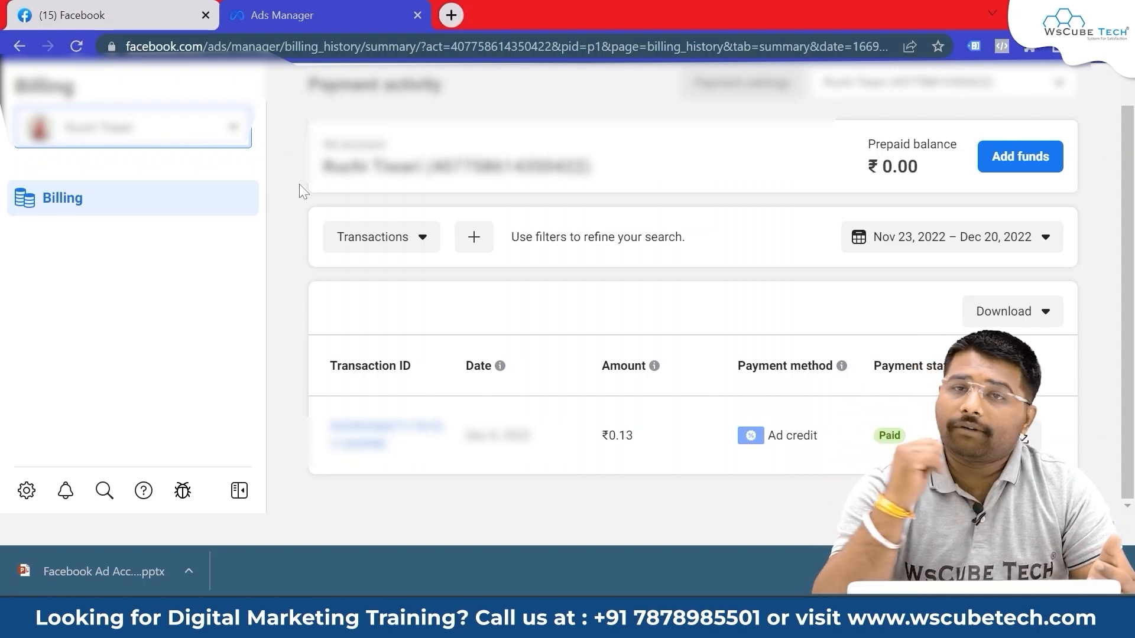
Step: Open business.facebook.com/overview in a new browser tab
key("ctrl+t")
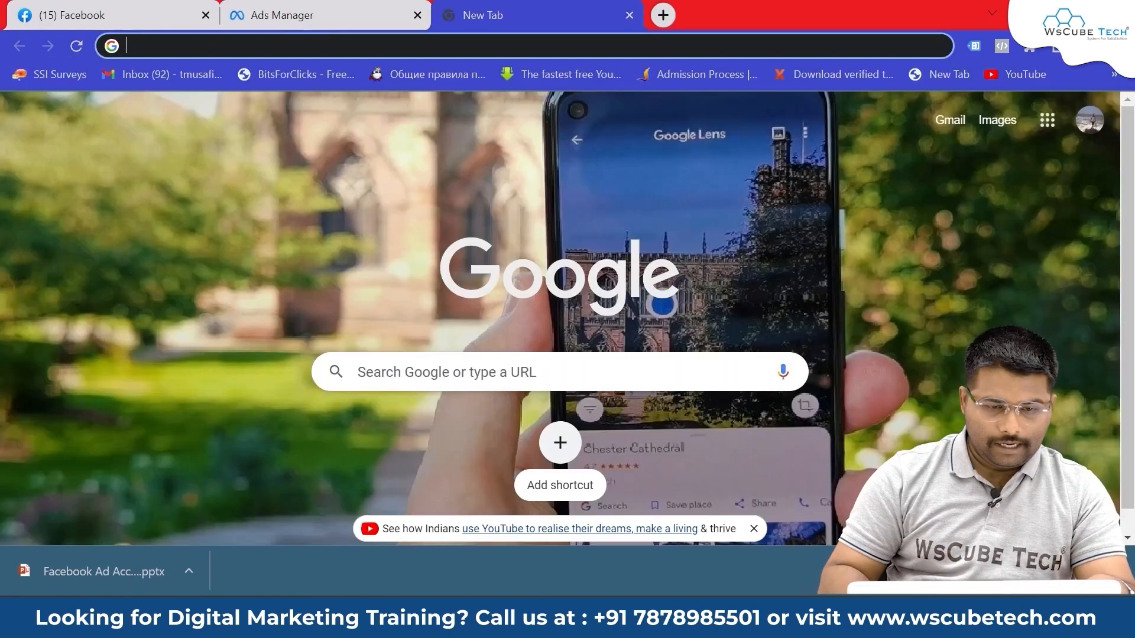
type("business")
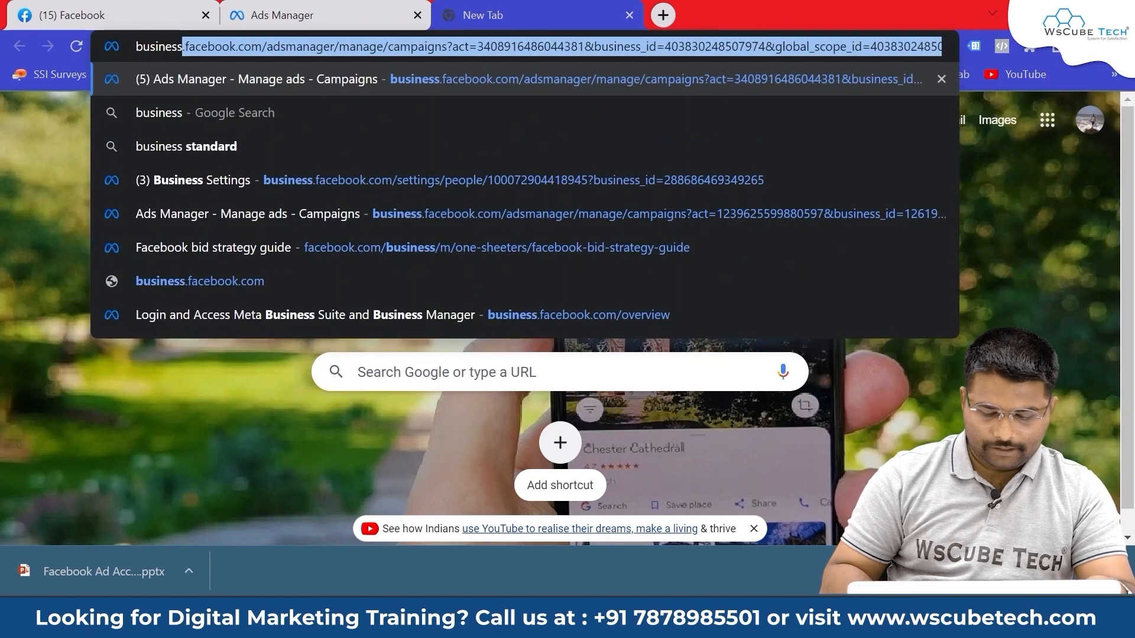
type(".faceb")
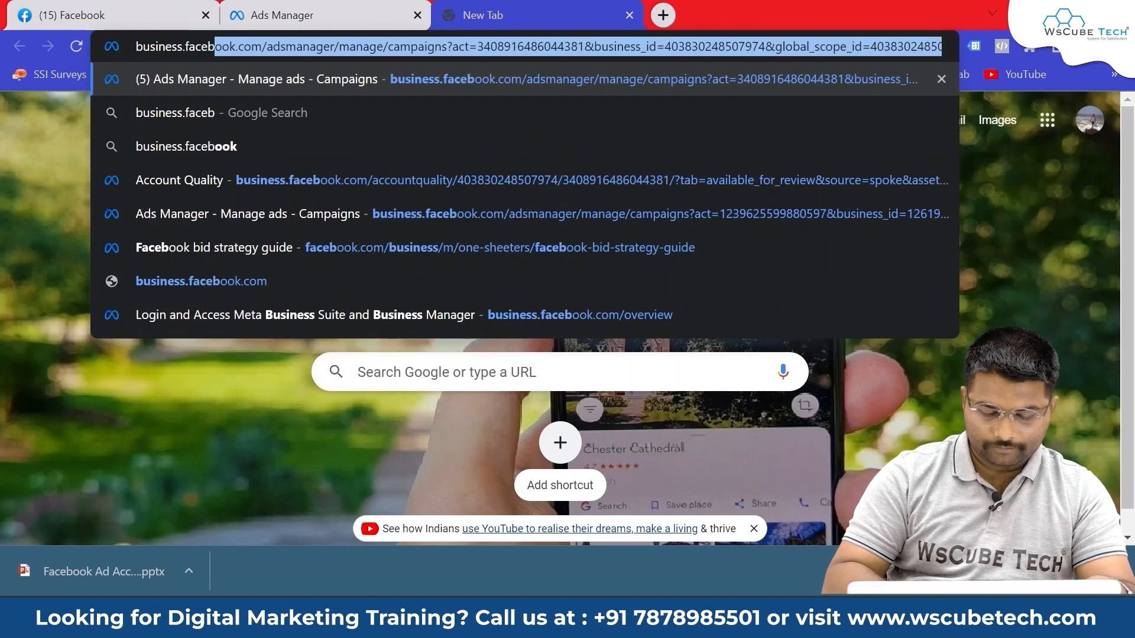
type("ook.")
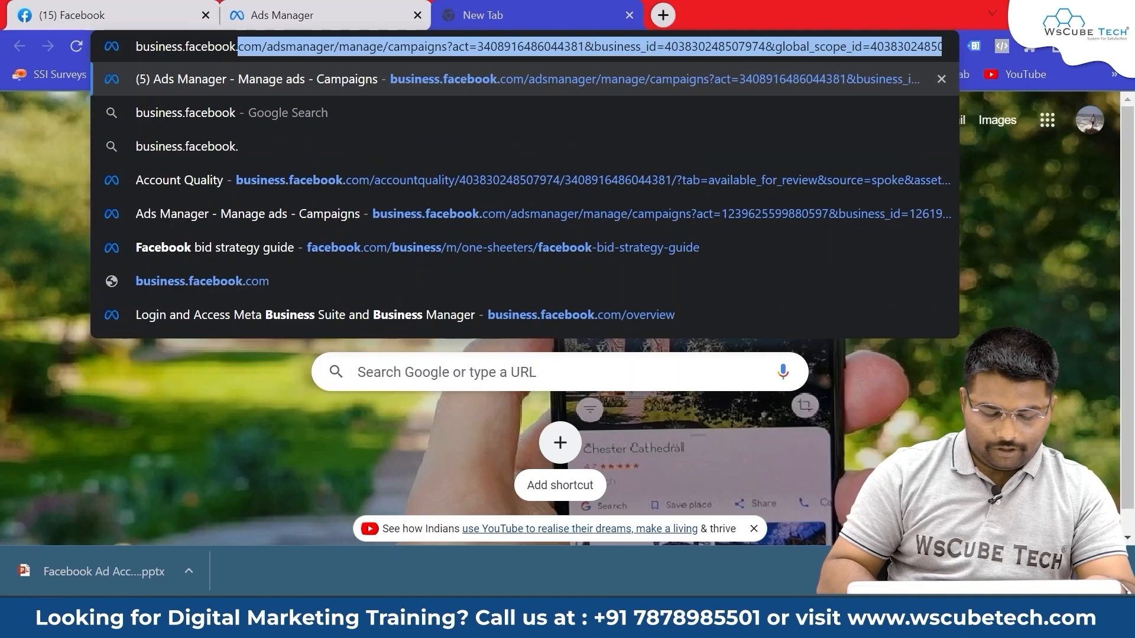
type("com/o")
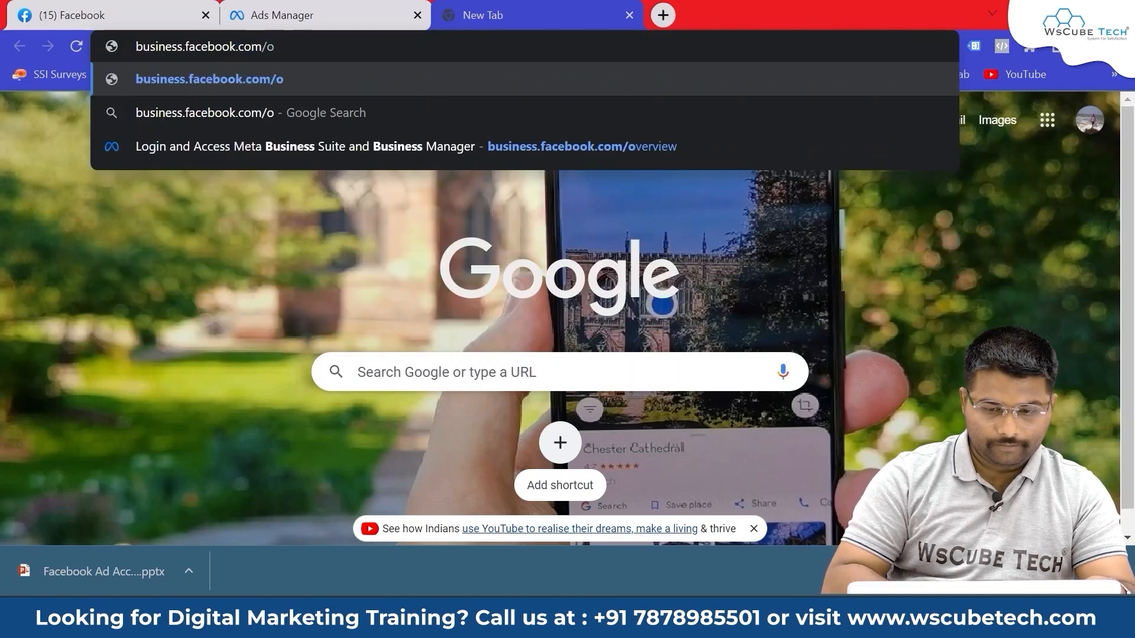
left_click(438, 137)
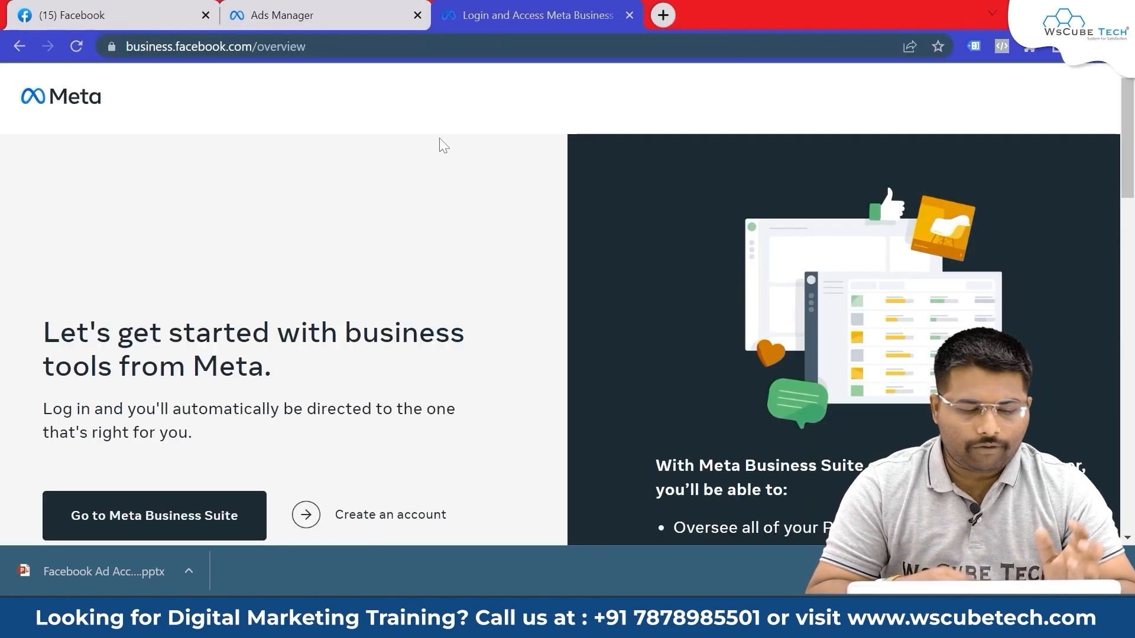
Step: Read what Meta Business Suite and Business Manager offer, and open the form for creating a business account
scroll(260, 286, "down", 3)
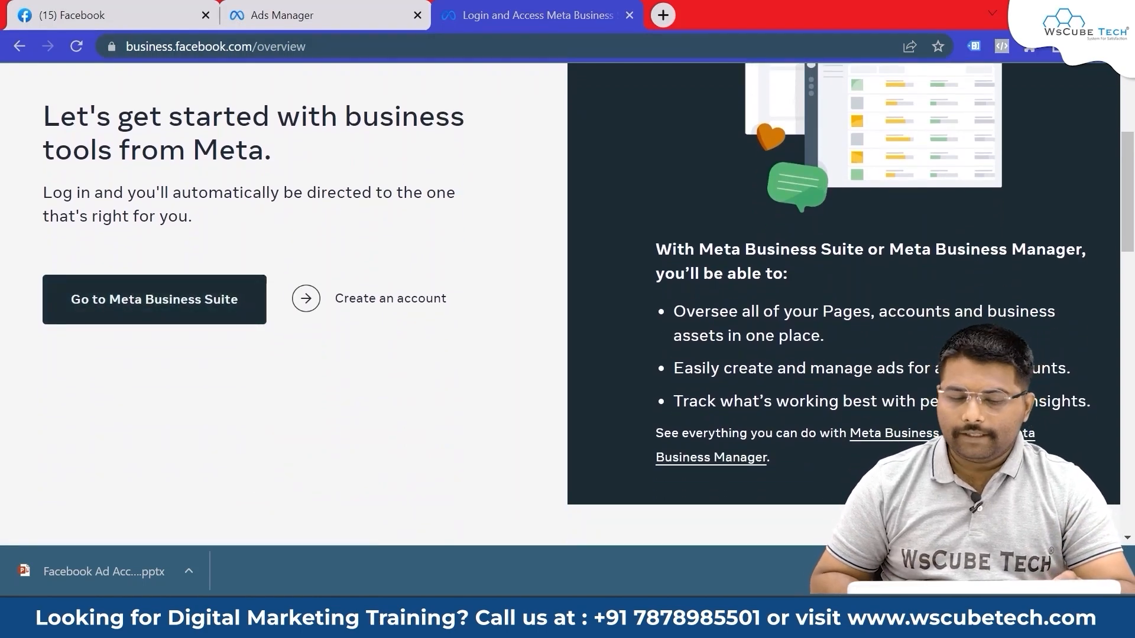
left_click_drag(654, 248, 875, 260)
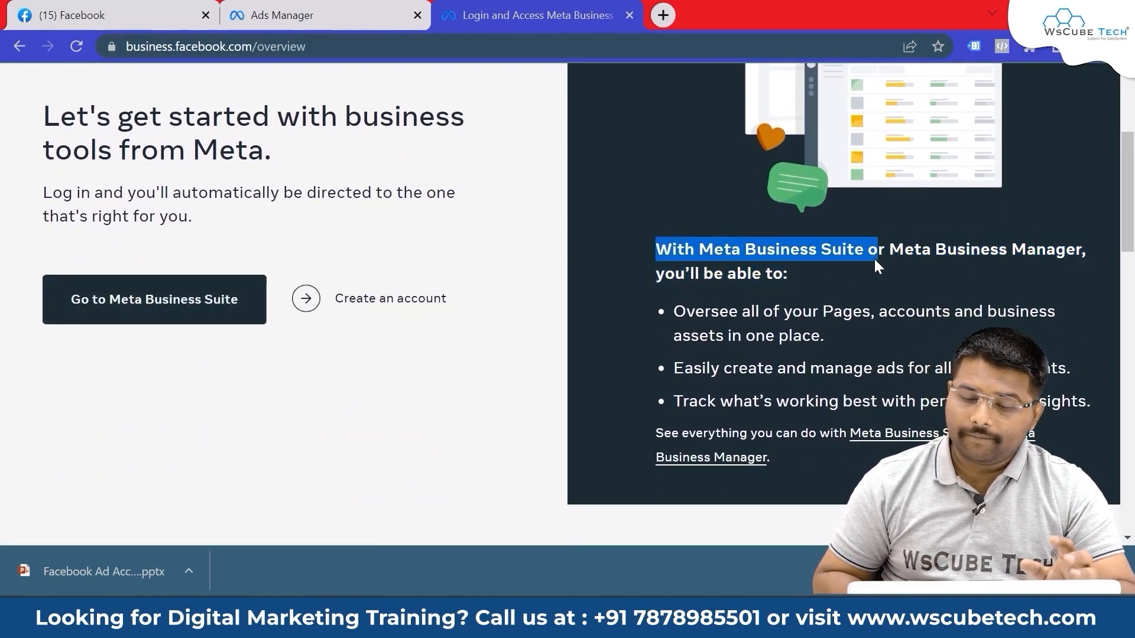
left_click(875, 261)
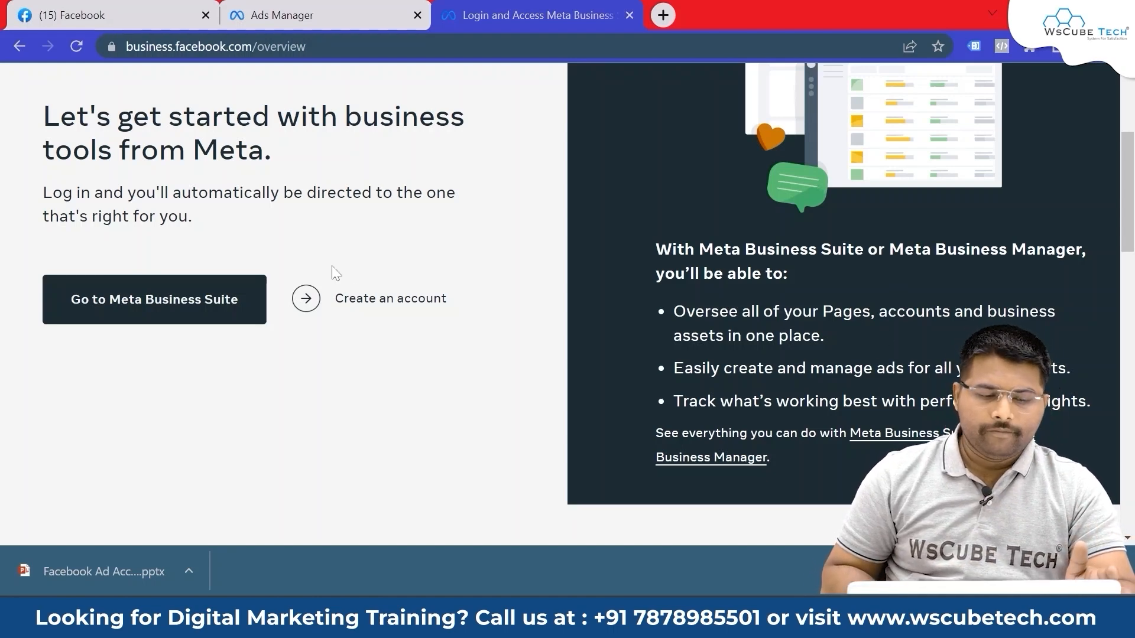
left_click(366, 304)
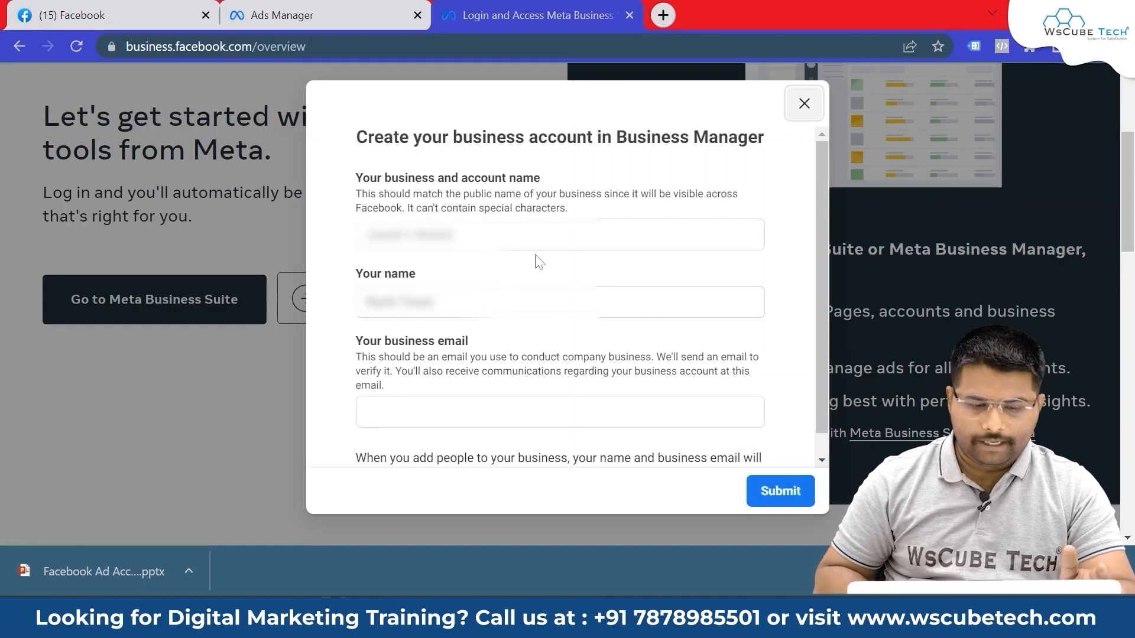
Step: Clear the prefilled personal name and replace the business and account name with Wscubetech Student
key("Tab")
key("Tab")
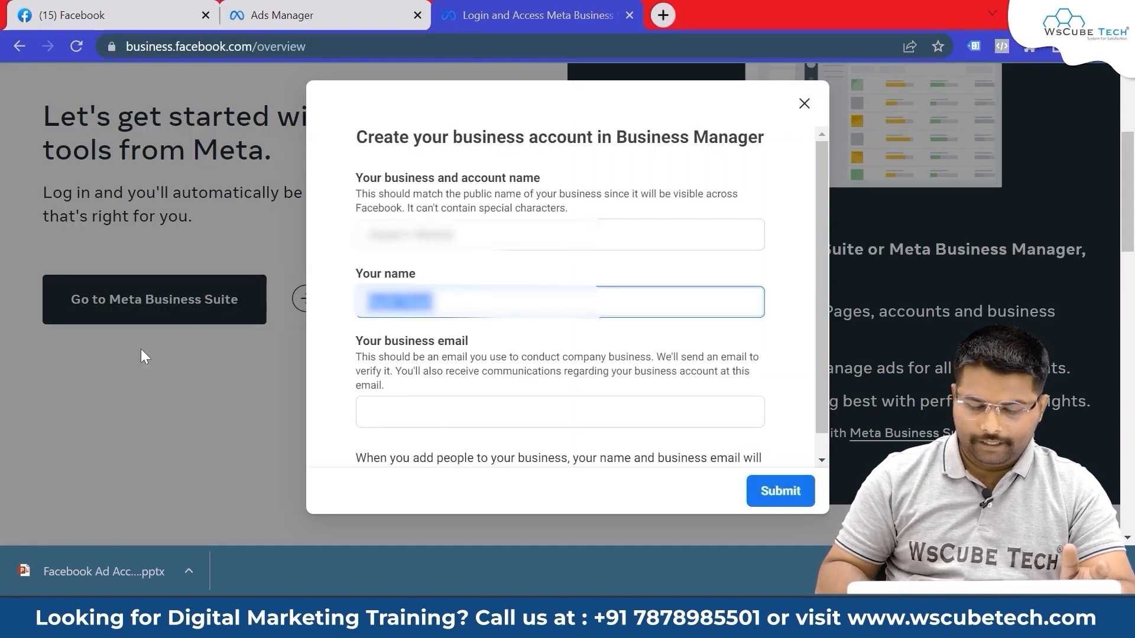
key("BackSpace")
left_click(384, 237)
type("Ws")
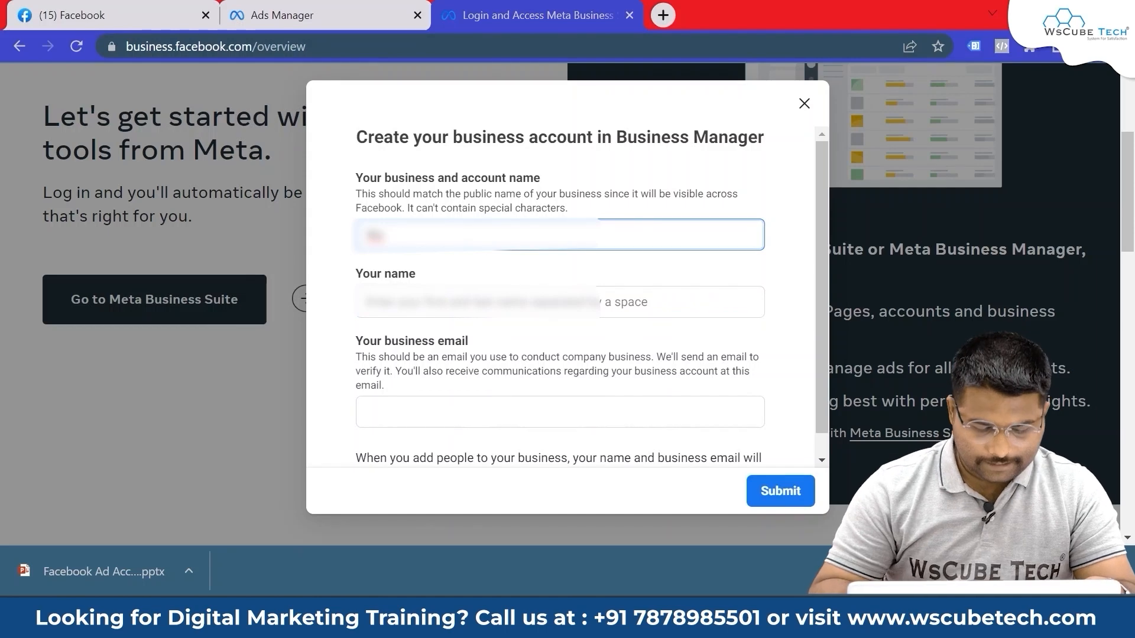
type("cube")
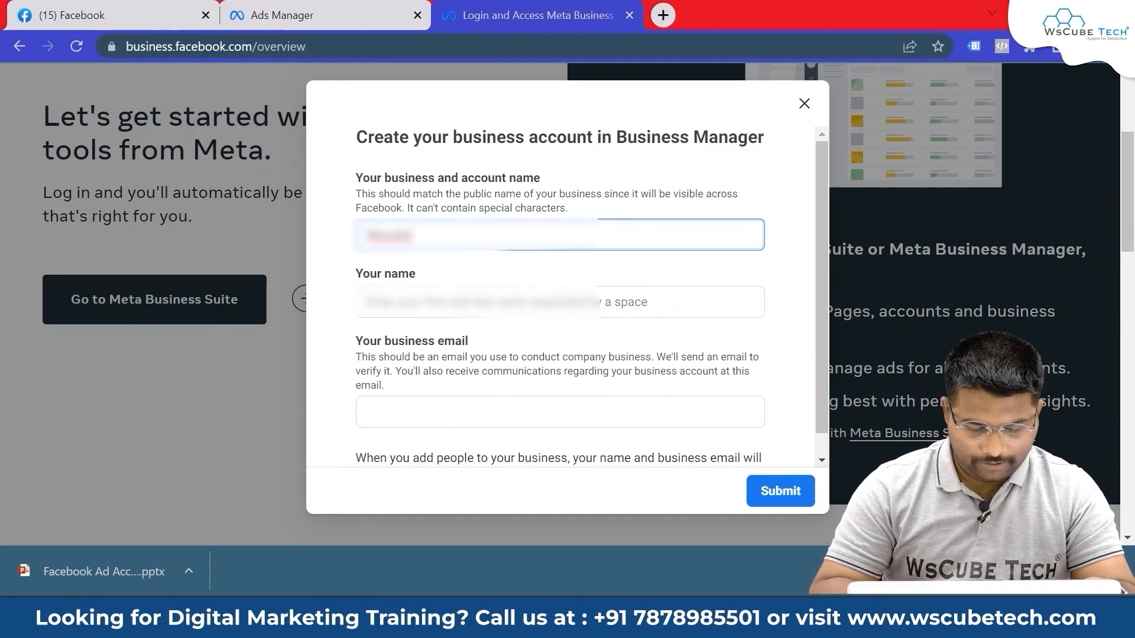
type("tech P")
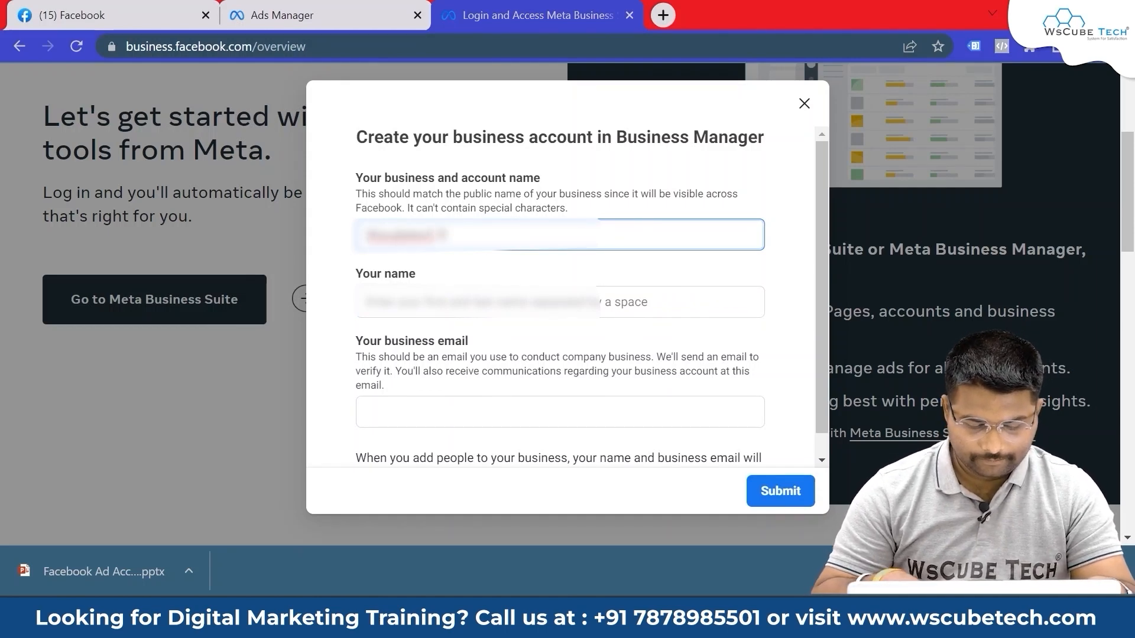
type("udent")
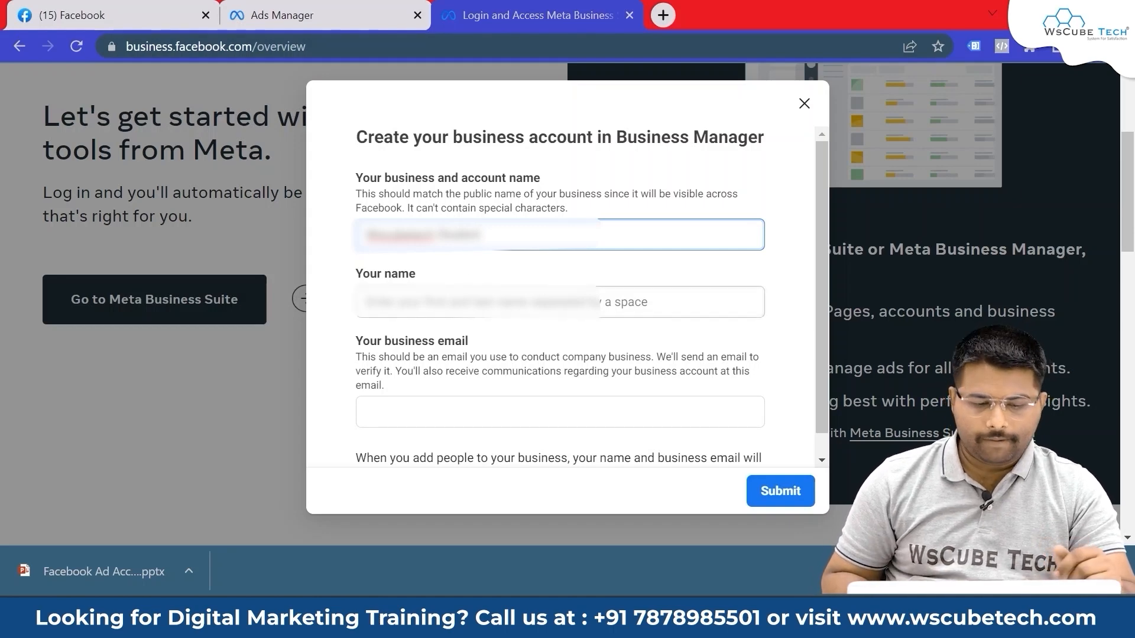
Step: Enter the account owner's full name in the Your name field
key("Tab")
type("S")
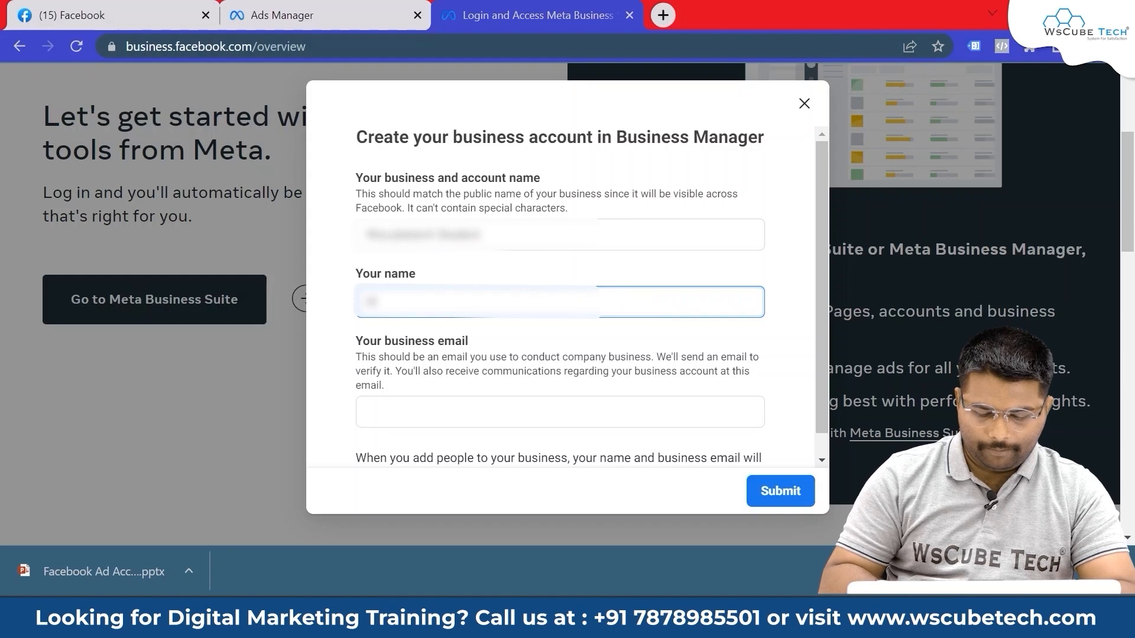
type("****")
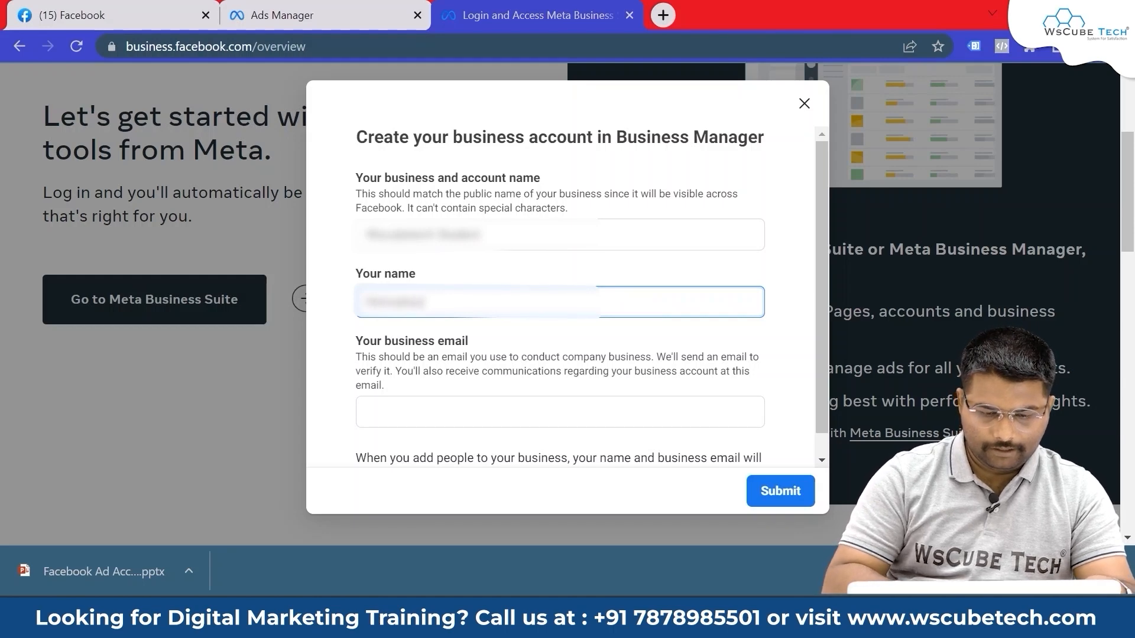
key("BackSpace")
key("BackSpace")
key("BackSpace")
key("BackSpace")
key("BackSpace")
type("******")
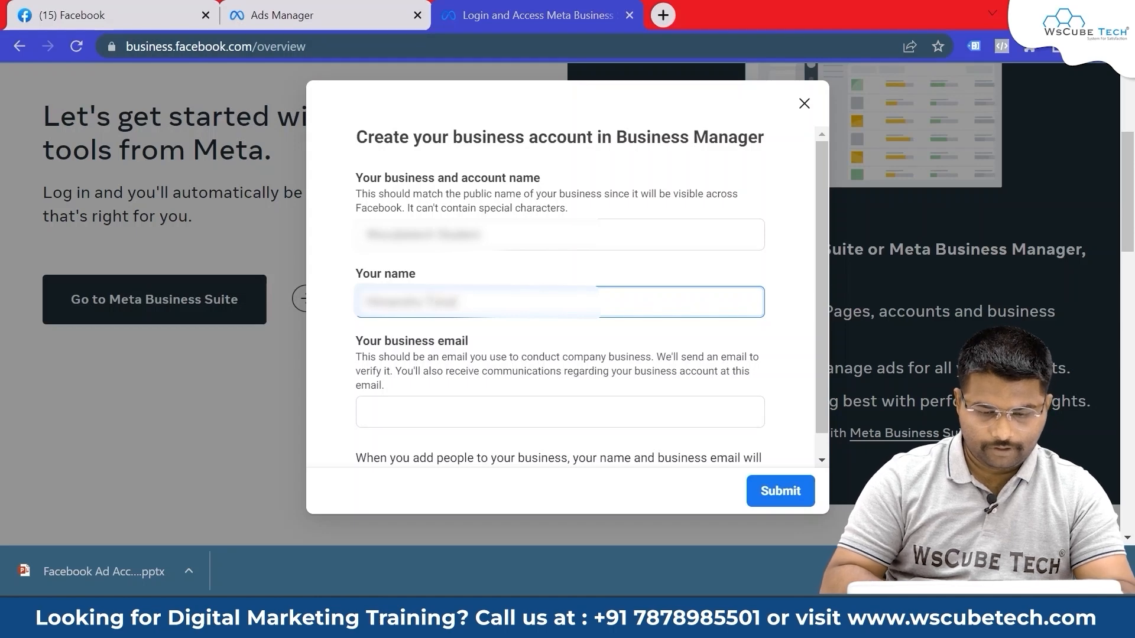
Step: Shorten the business and account name to Wscubetech
left_click(483, 234)
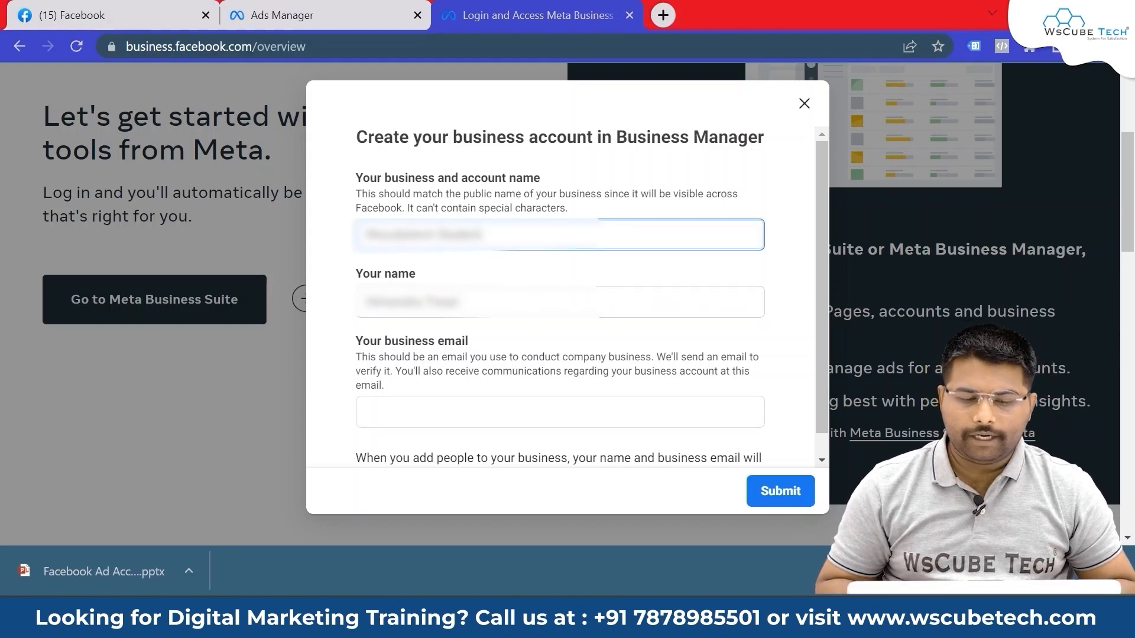
key("shift+Left")
key("shift+Left")
key("shift+Left")
key("shift+Left")
key("shift+Left")
key("shift+Left")
key("BackSpace")
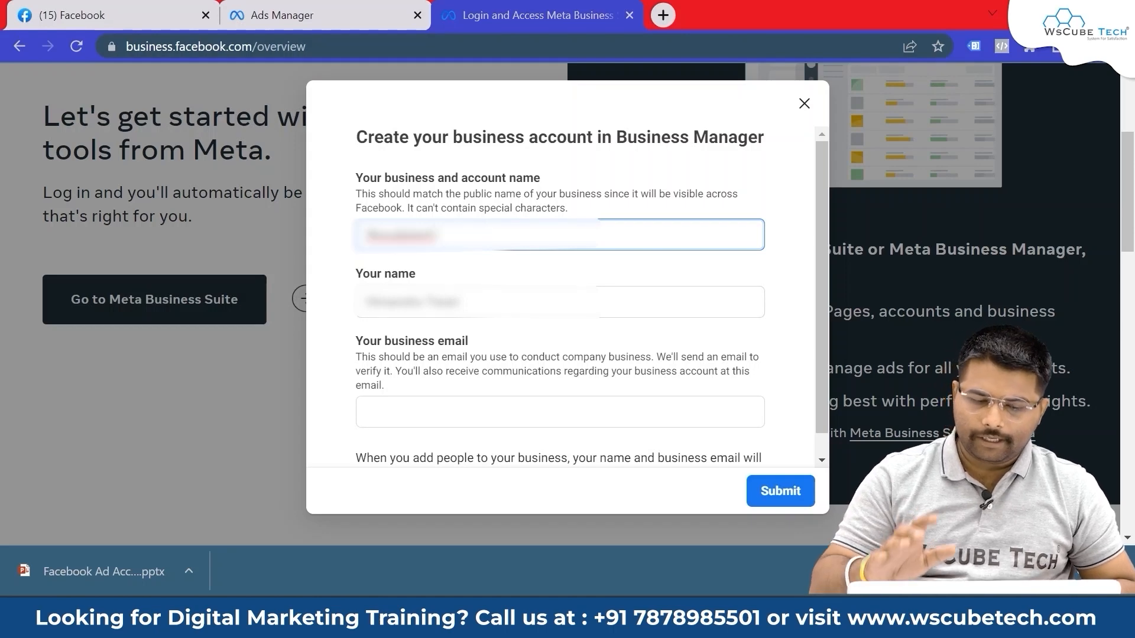
type("1")
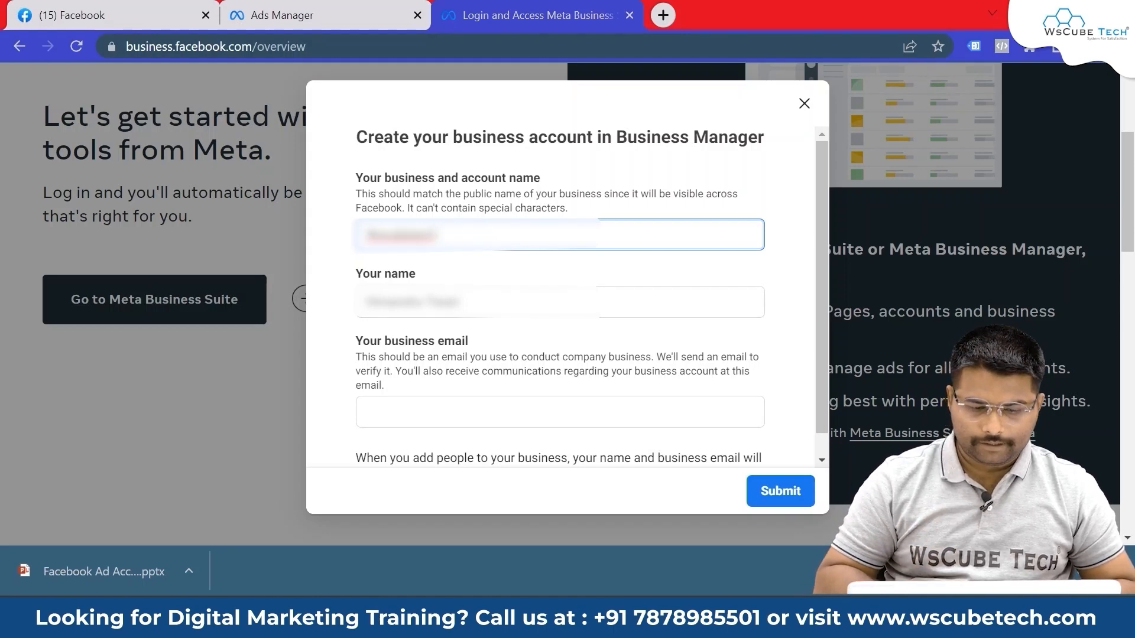
Step: Fill in the business email address and submit the form to create the Wscubetech business account
left_click(367, 412)
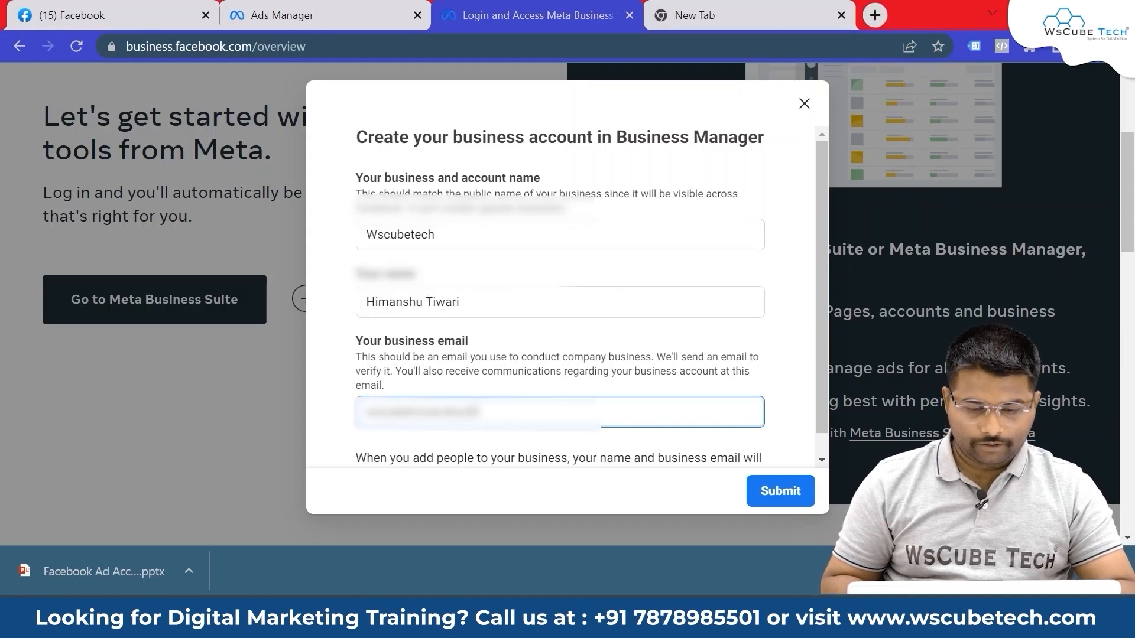
type("@")
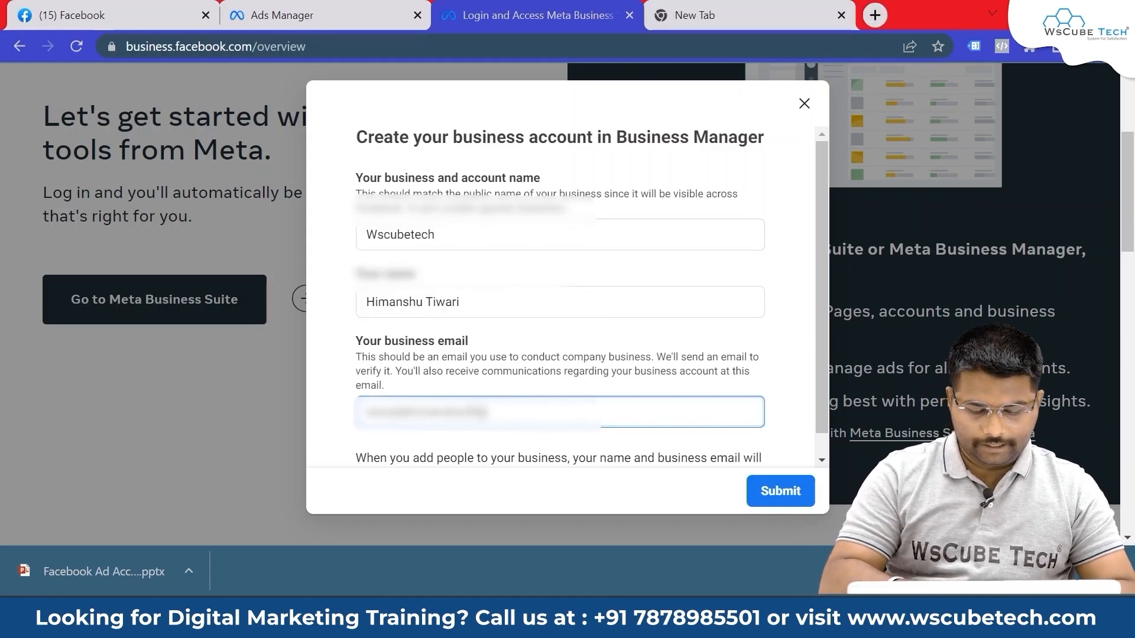
type("gmai")
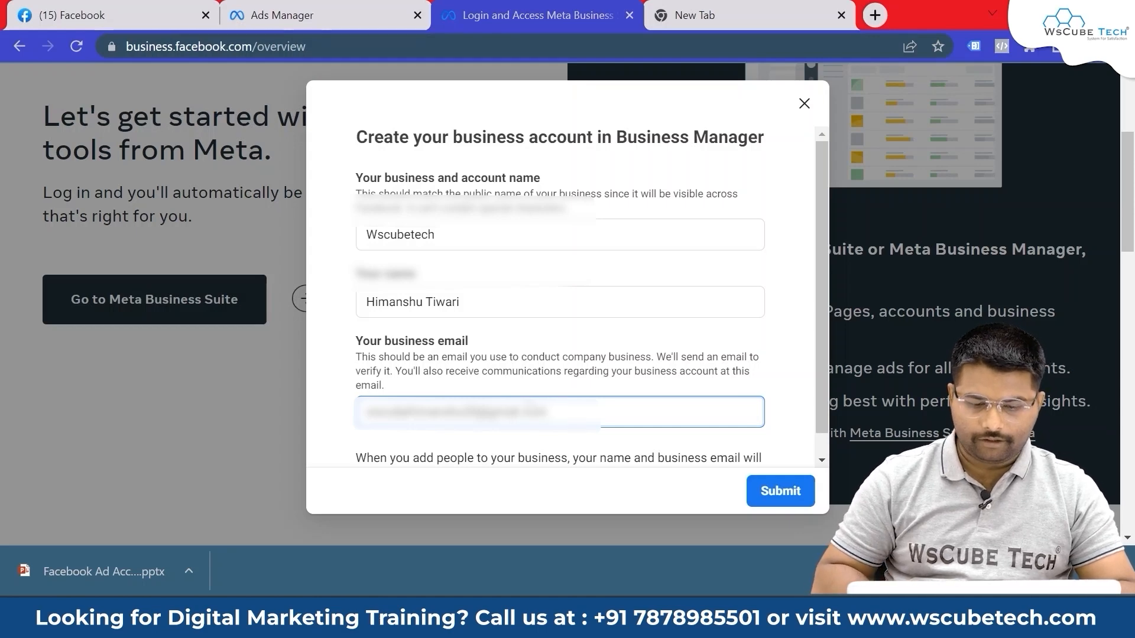
left_click(590, 387)
scroll(593, 391, "down", 1)
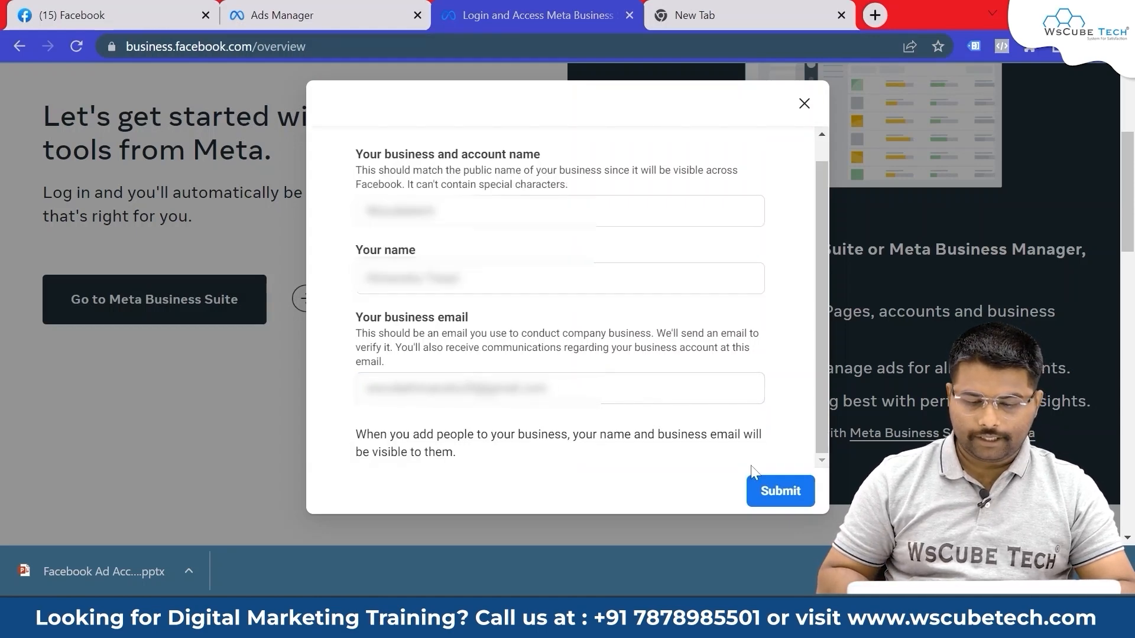
left_click(783, 493)
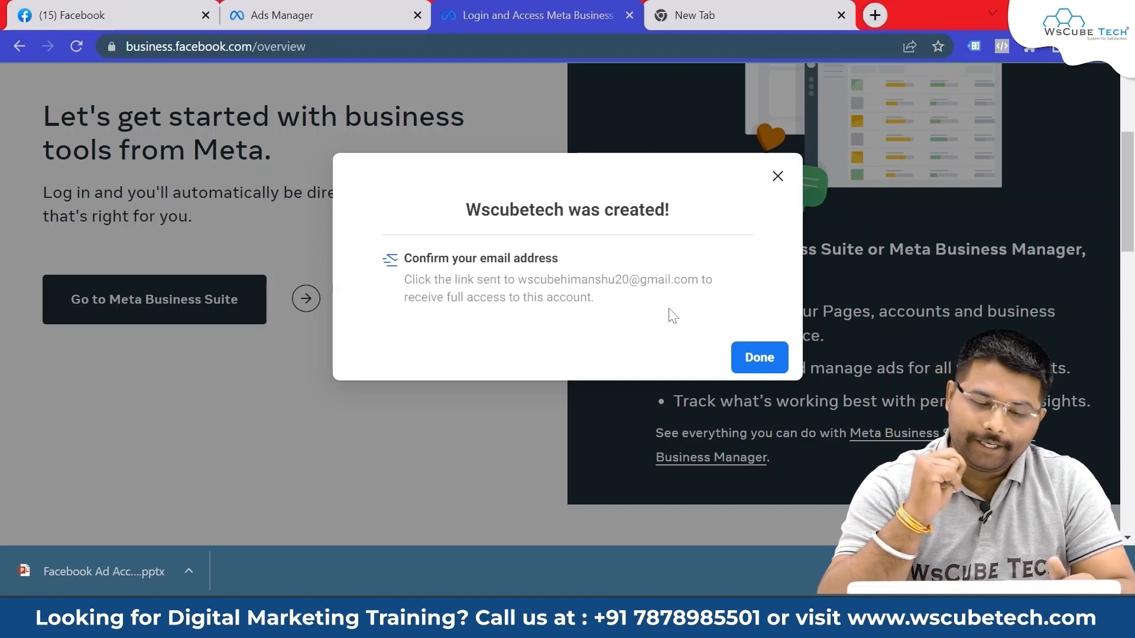
left_click(759, 358)
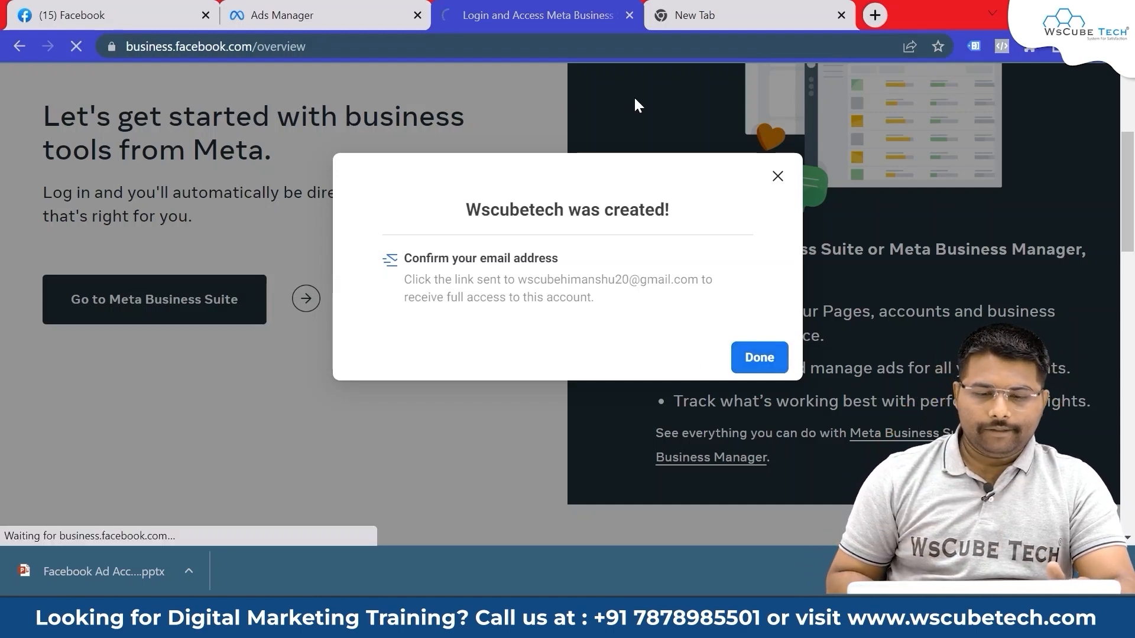
Step: Switch to the Google account that matches the business email and open its Gmail inbox
key("ctrl+Tab")
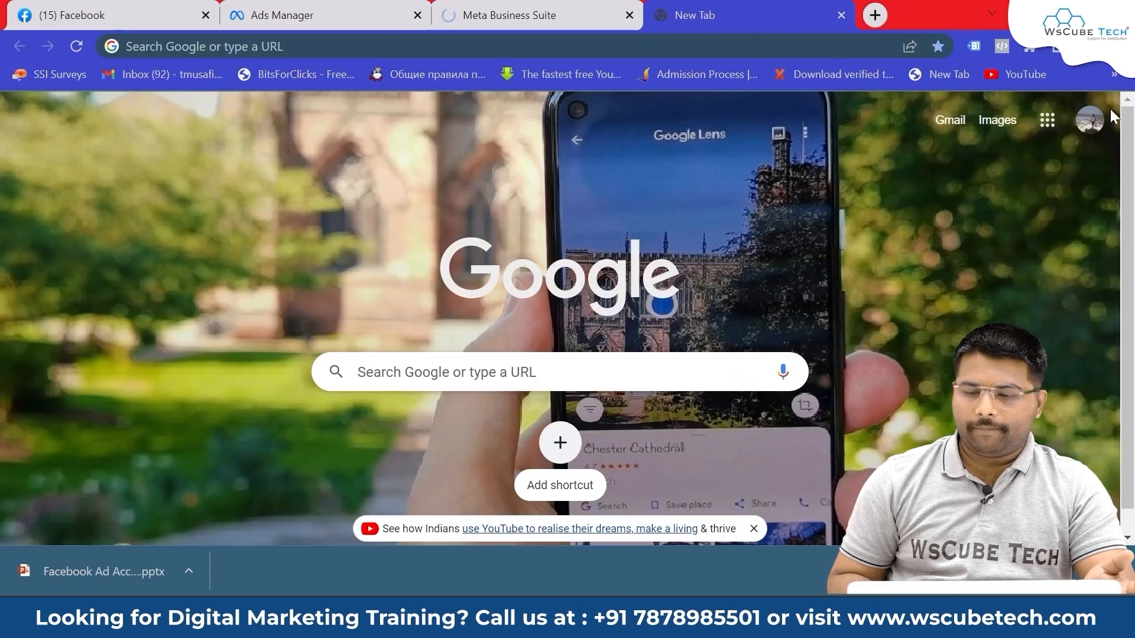
left_click(1090, 120)
scroll(913, 378, "down", 3)
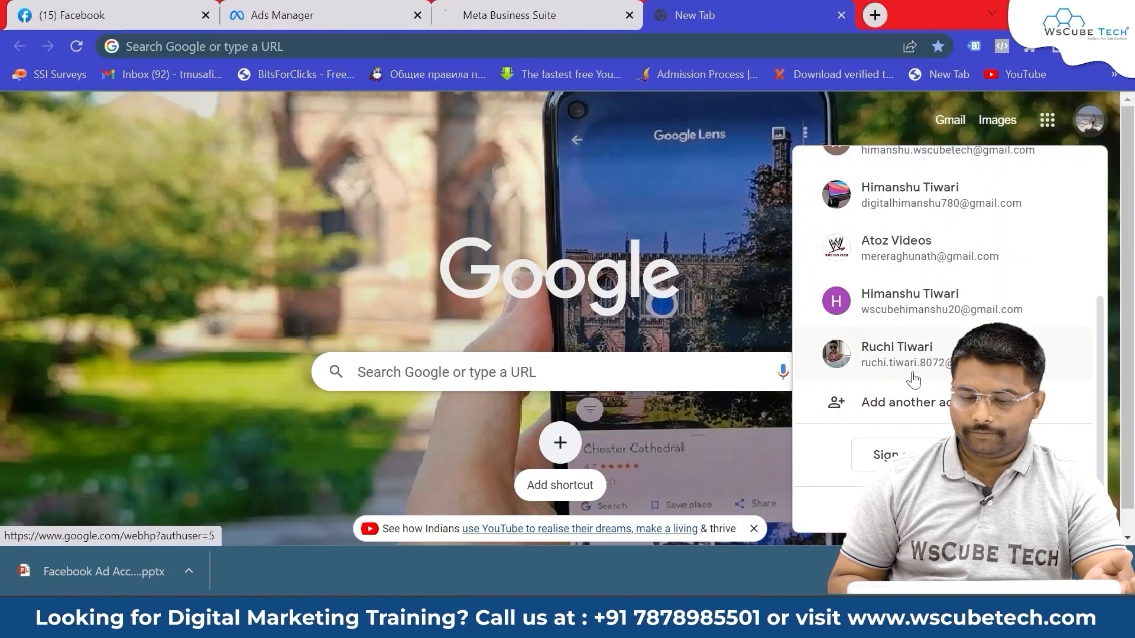
left_click(919, 302)
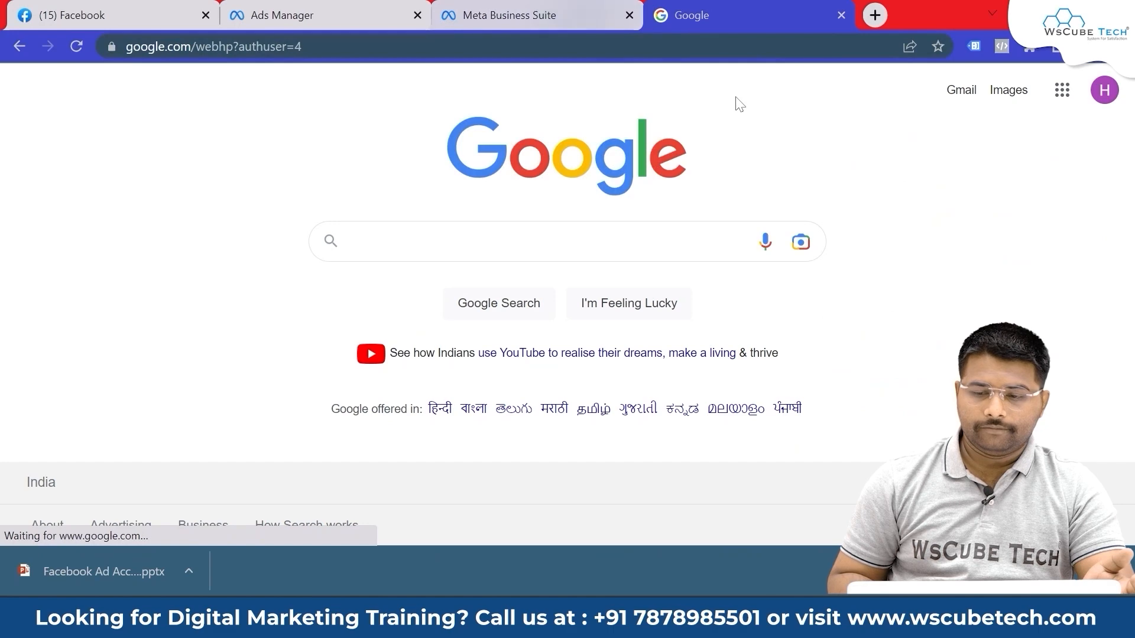
left_click(957, 90)
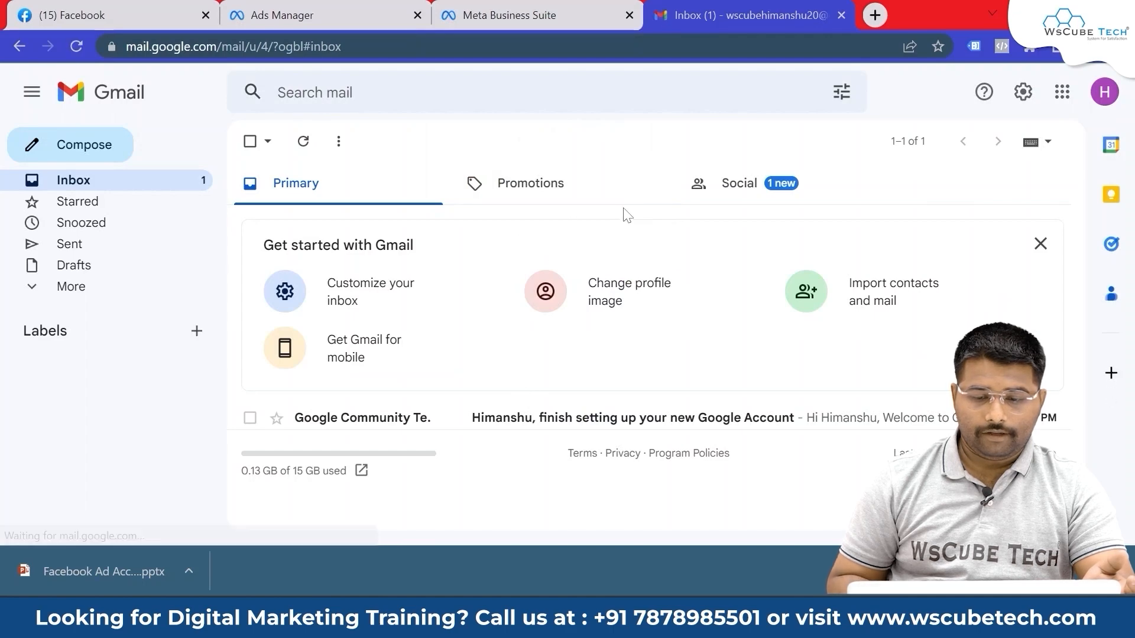
Step: Open Facebook's "Confirm your business email address" message among the Social mails and confirm the address
left_click(737, 182)
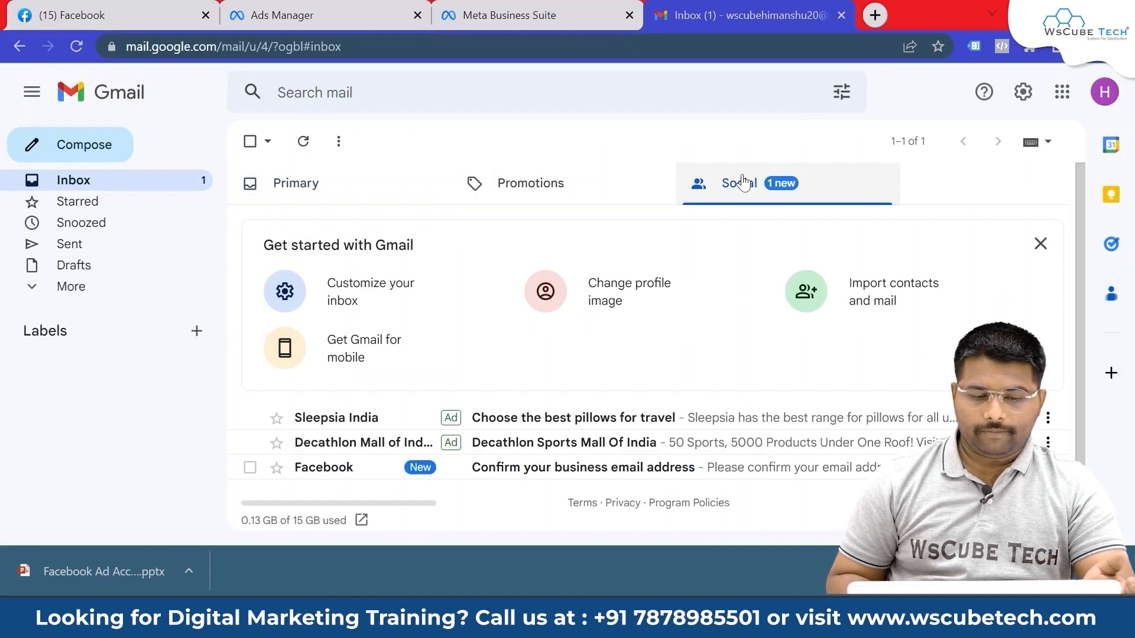
left_click(479, 480)
scroll(540, 349, "down", 3)
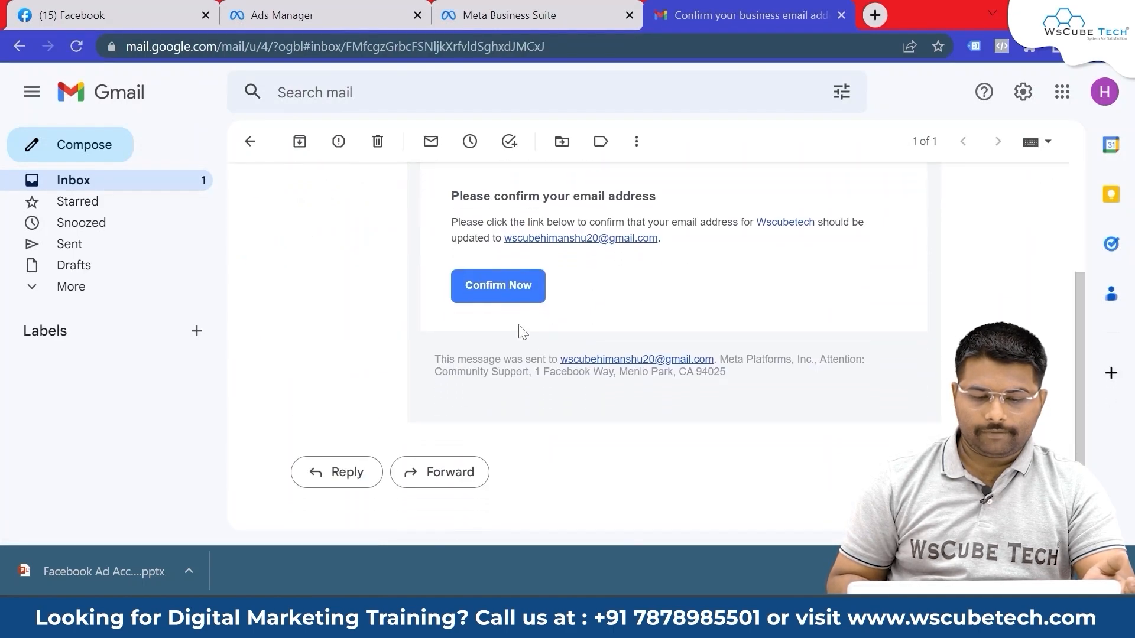
left_click(494, 293)
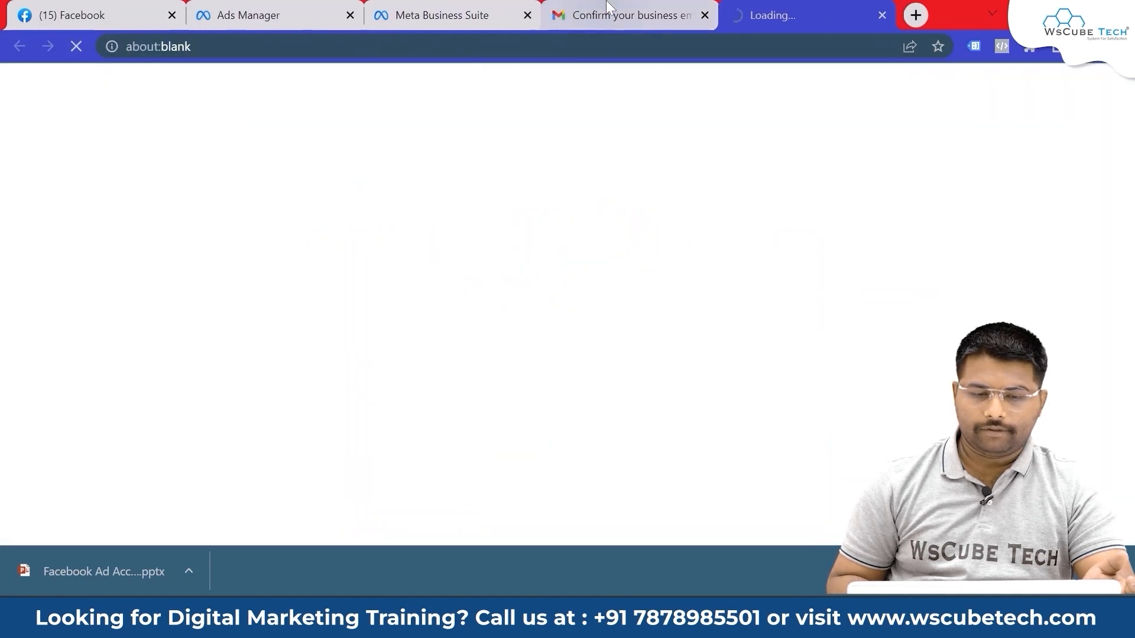
Step: Check the Meta Business Suite home page, and open the form for inviting people in the Wscubetech business settings
left_click(466, 10)
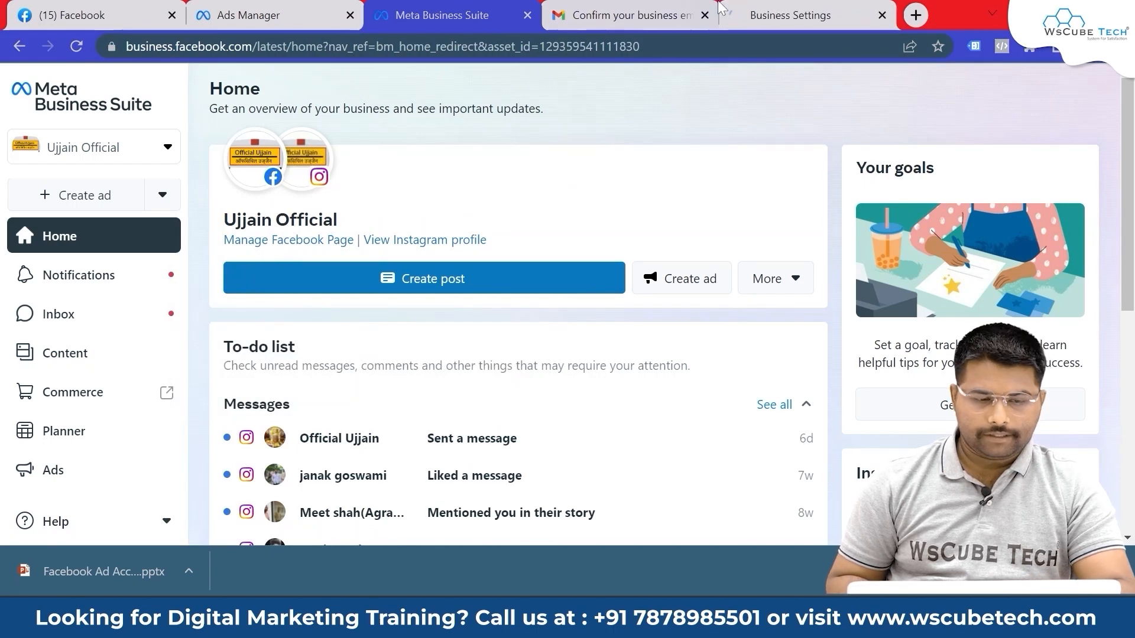
left_click(834, 8)
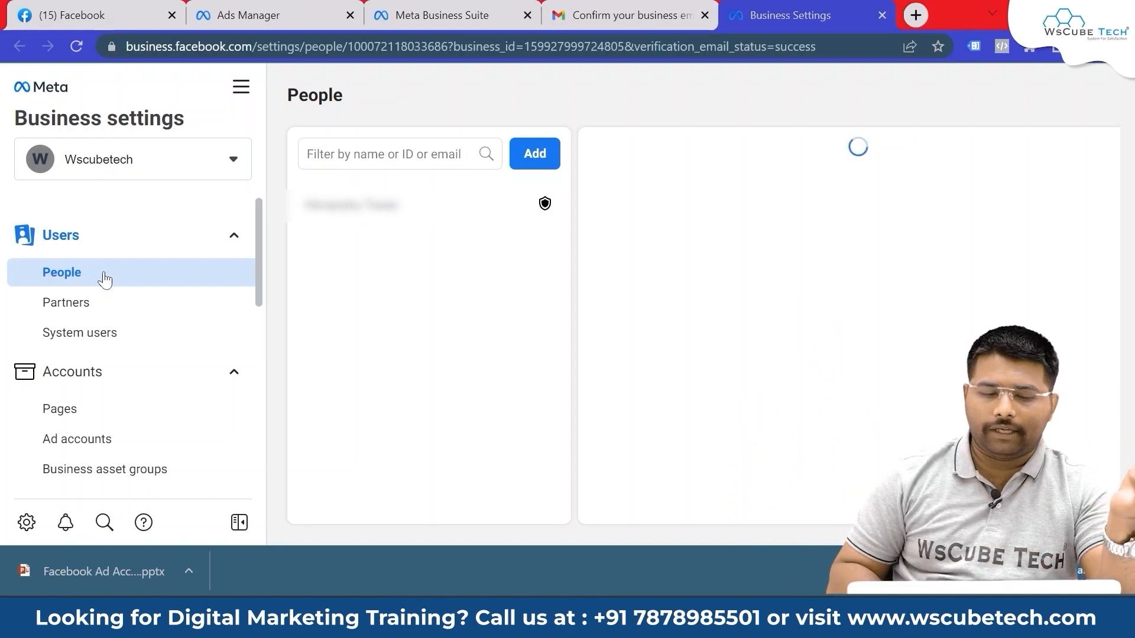
left_click(535, 153)
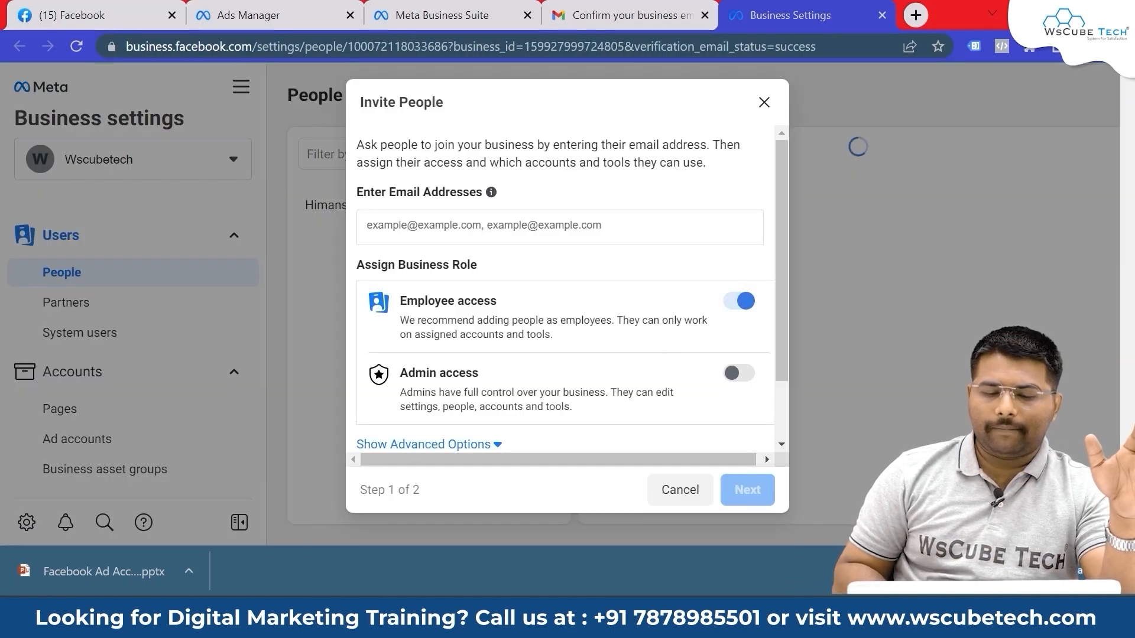
left_click(503, 239)
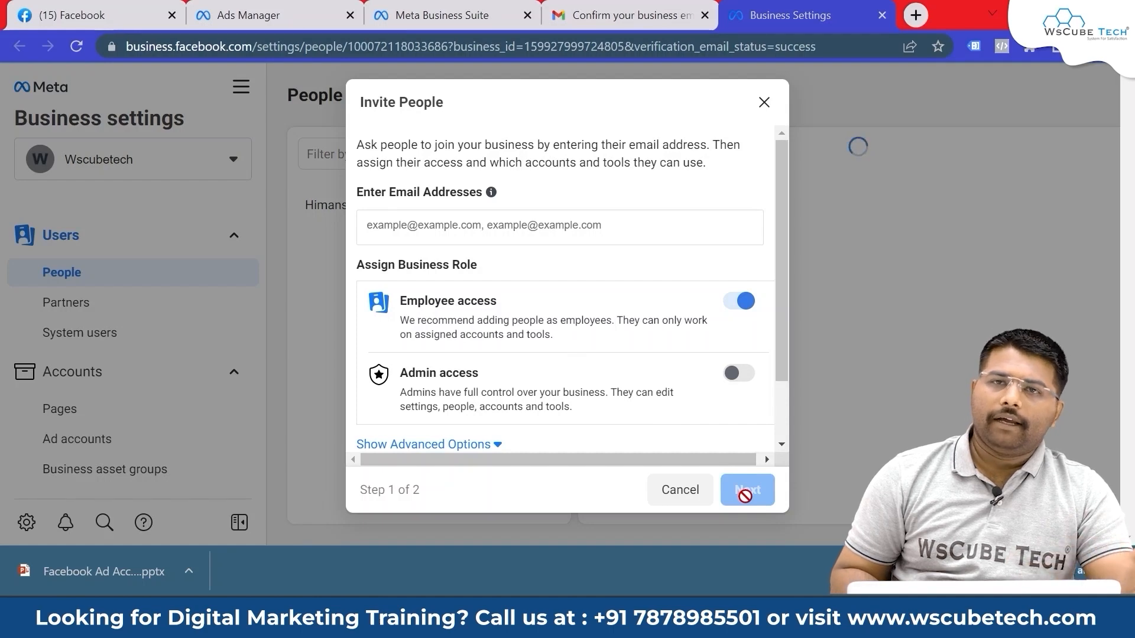
Step: Review the business roles and advanced roles available to invited people, and close the invitation without sending it
scroll(636, 372, "down", 2)
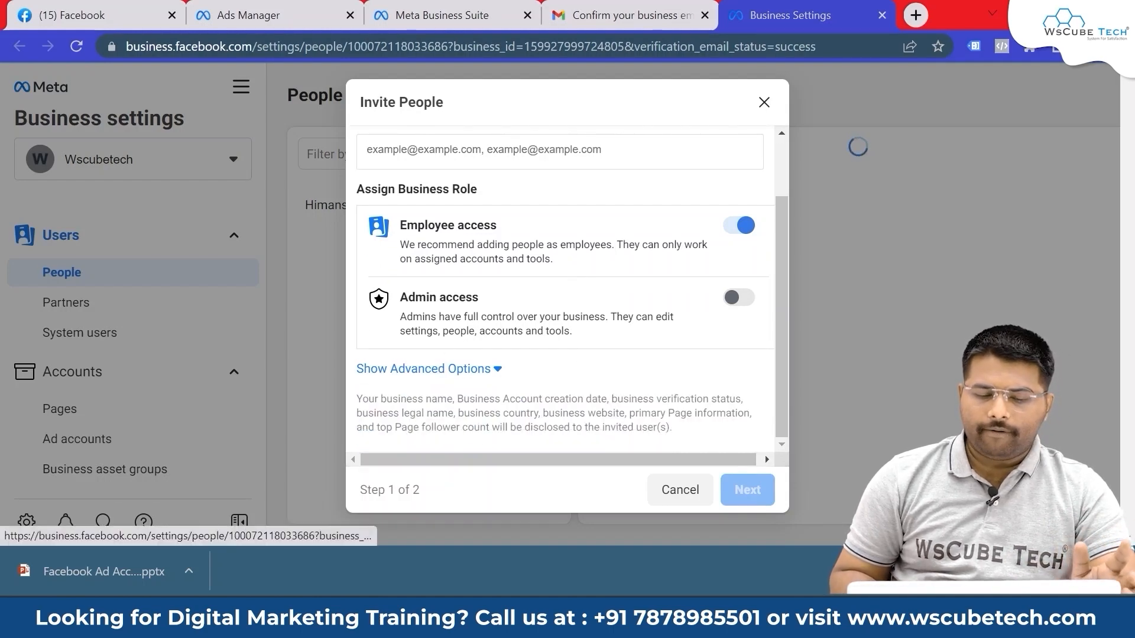
left_click(440, 370)
scroll(556, 358, "down", 3)
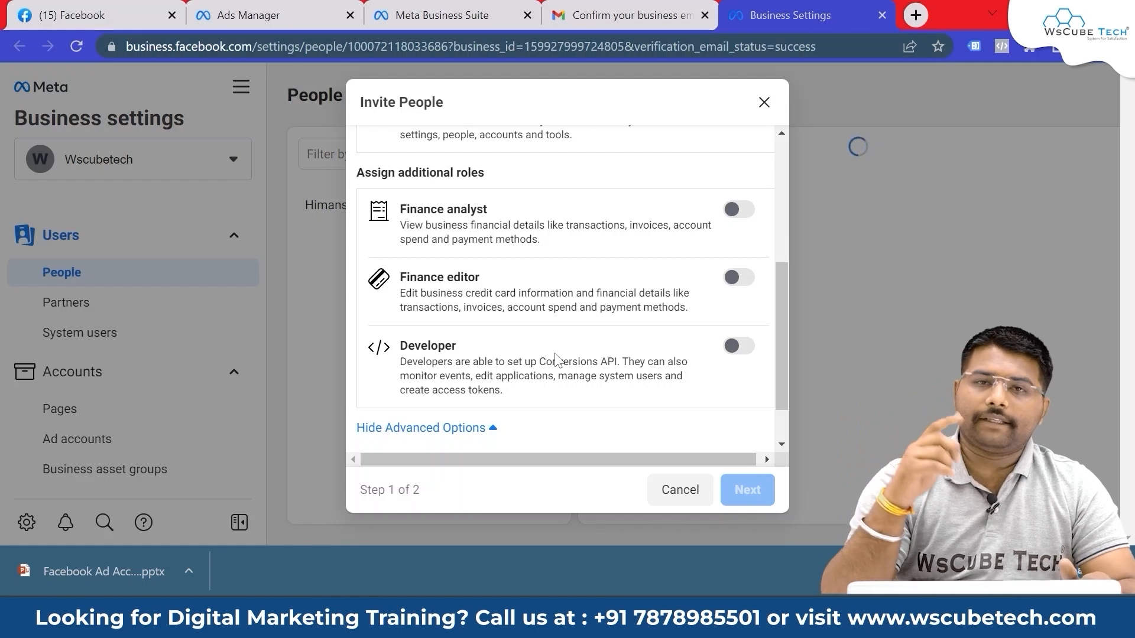
left_click_drag(566, 226, 619, 225)
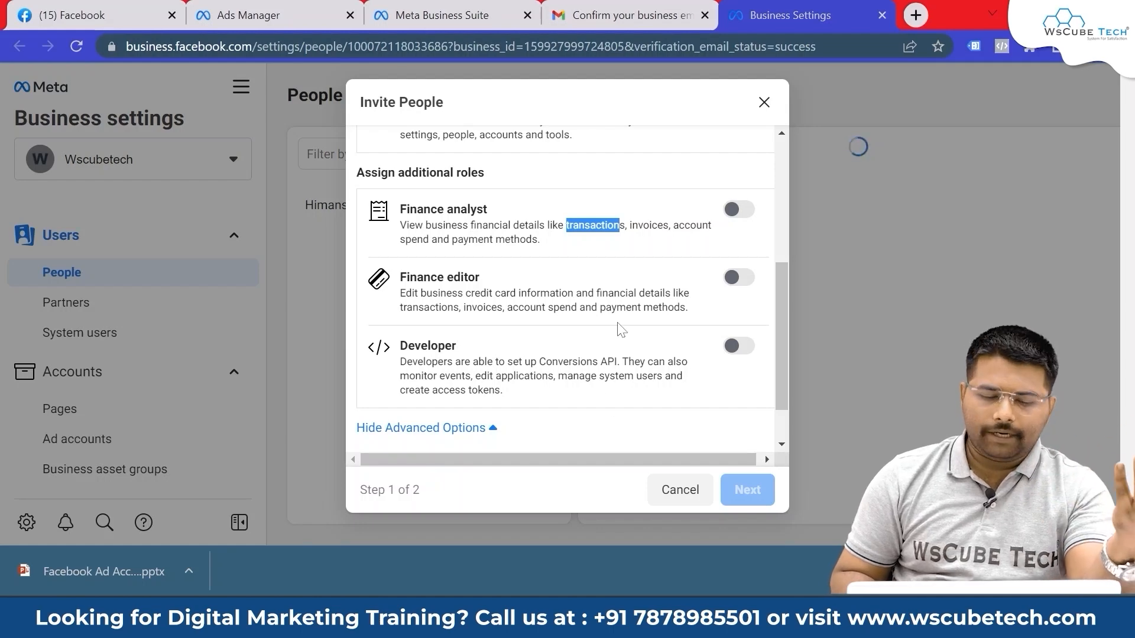
scroll(618, 323, "up", 5)
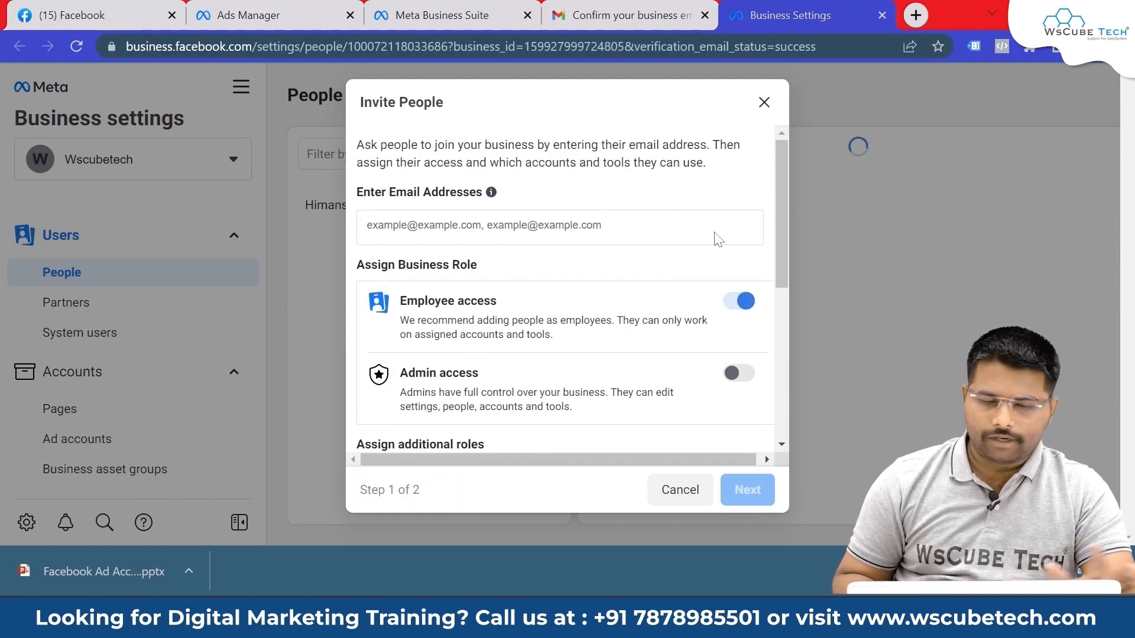
left_click(762, 103)
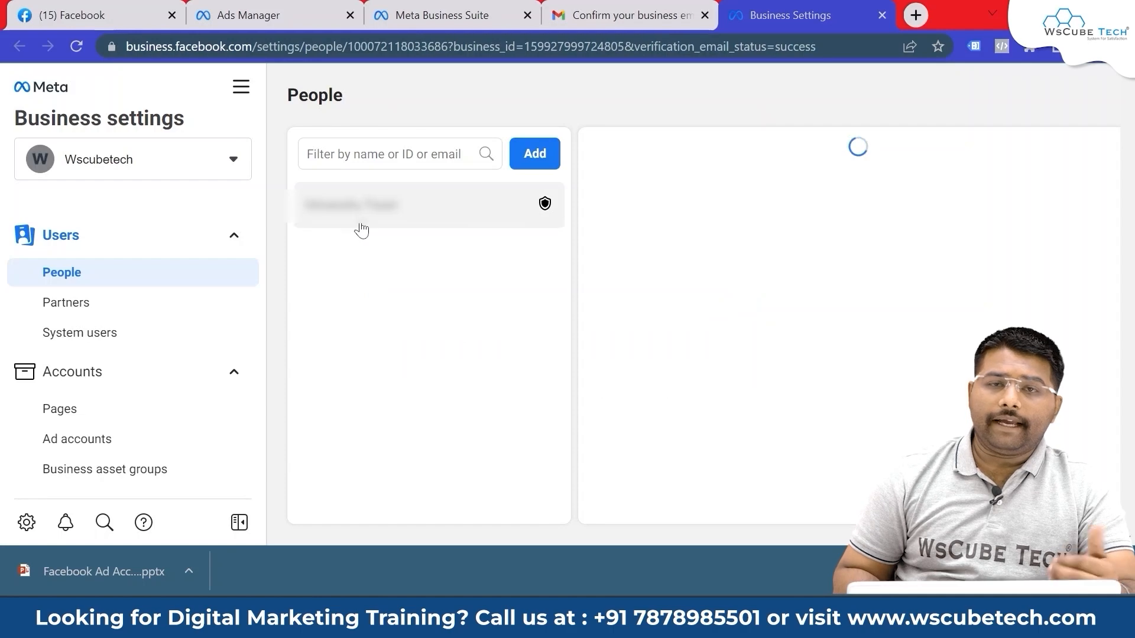
Step: Show the Partners settings and highlight the business ID in the page address
left_click(101, 309)
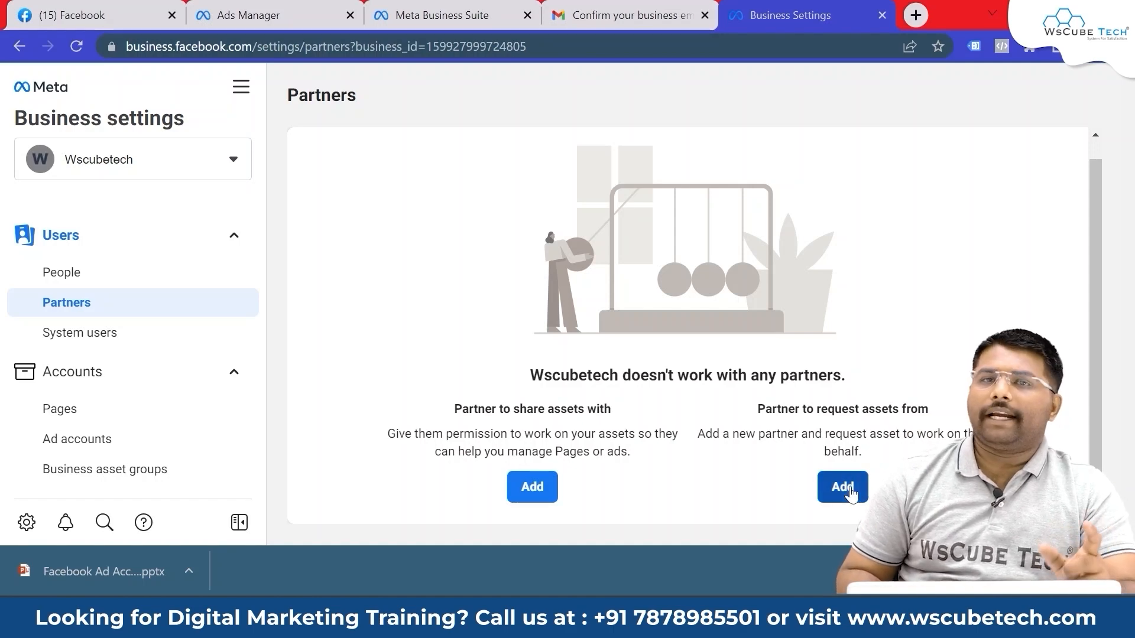
left_click(427, 46)
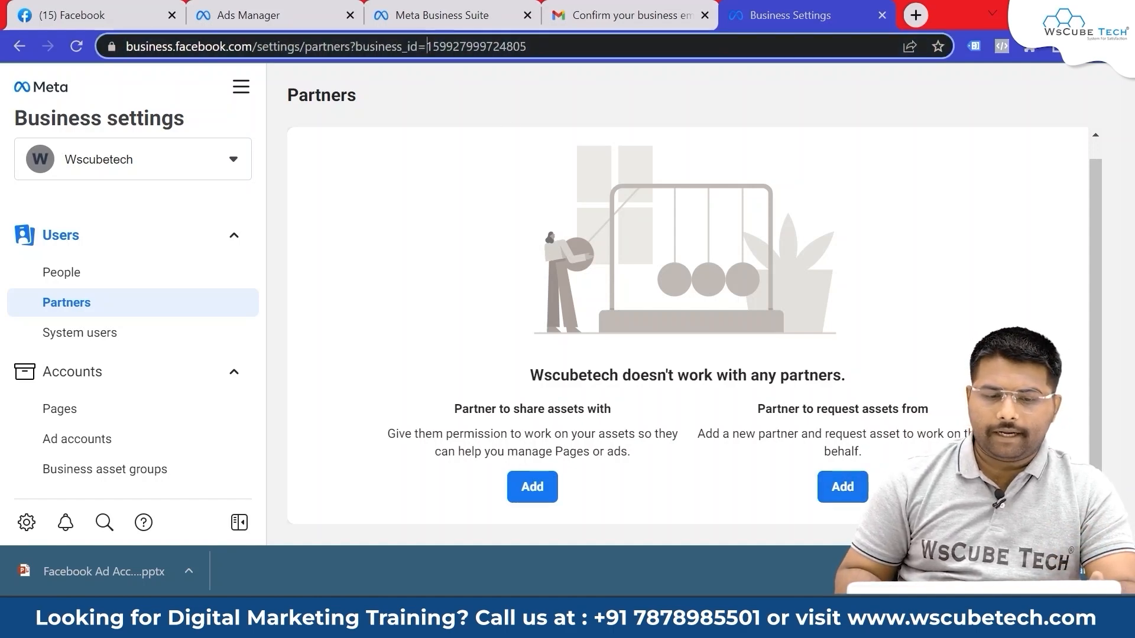
left_click_drag(427, 46, 533, 49)
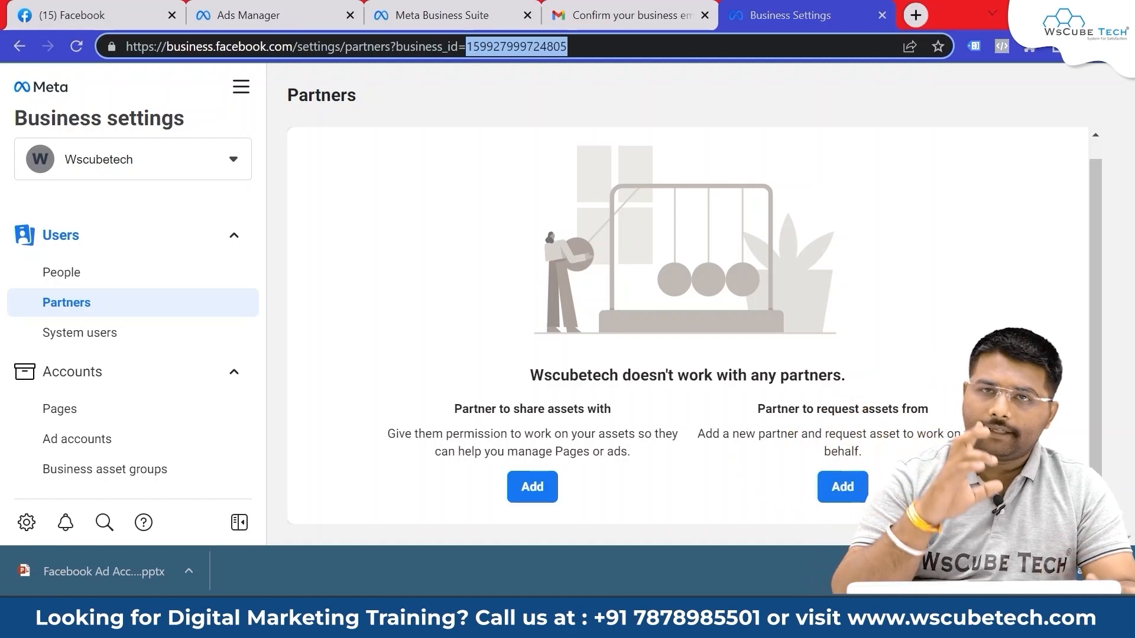
Step: Inspect the form for adding a partner to share assets with, and close it without entering a business ID
left_click(532, 488)
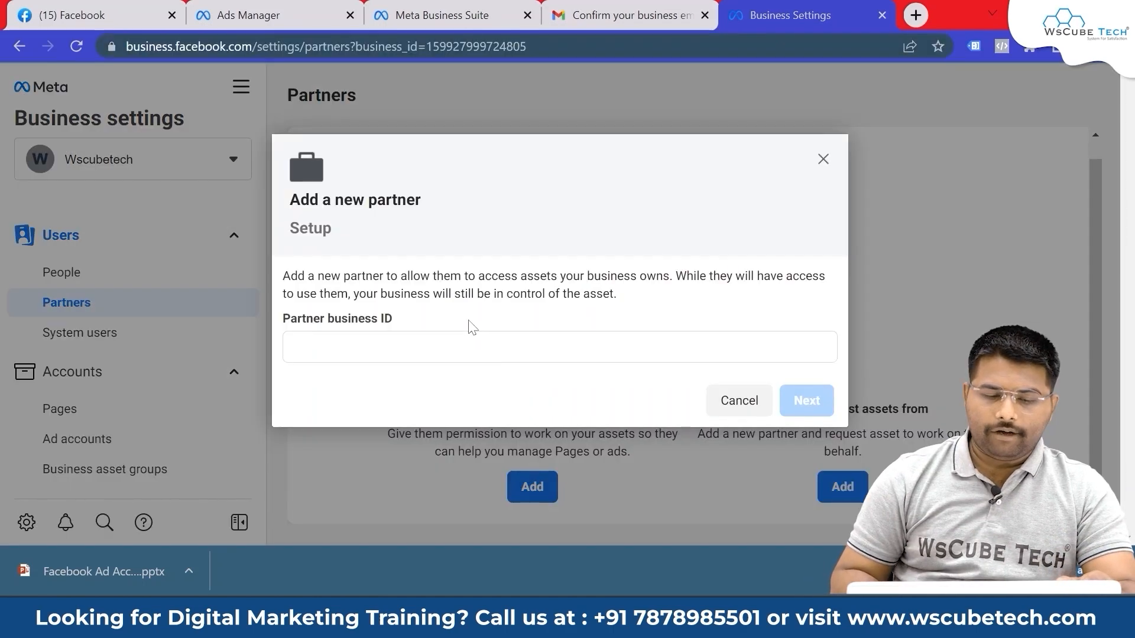
left_click(447, 350)
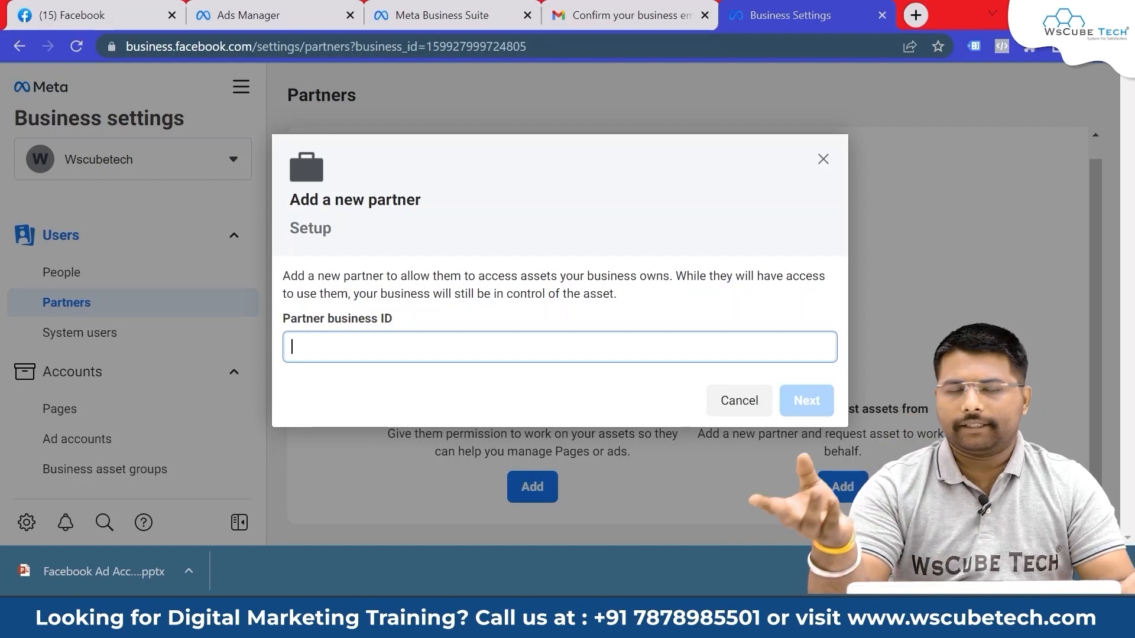
left_click(823, 159)
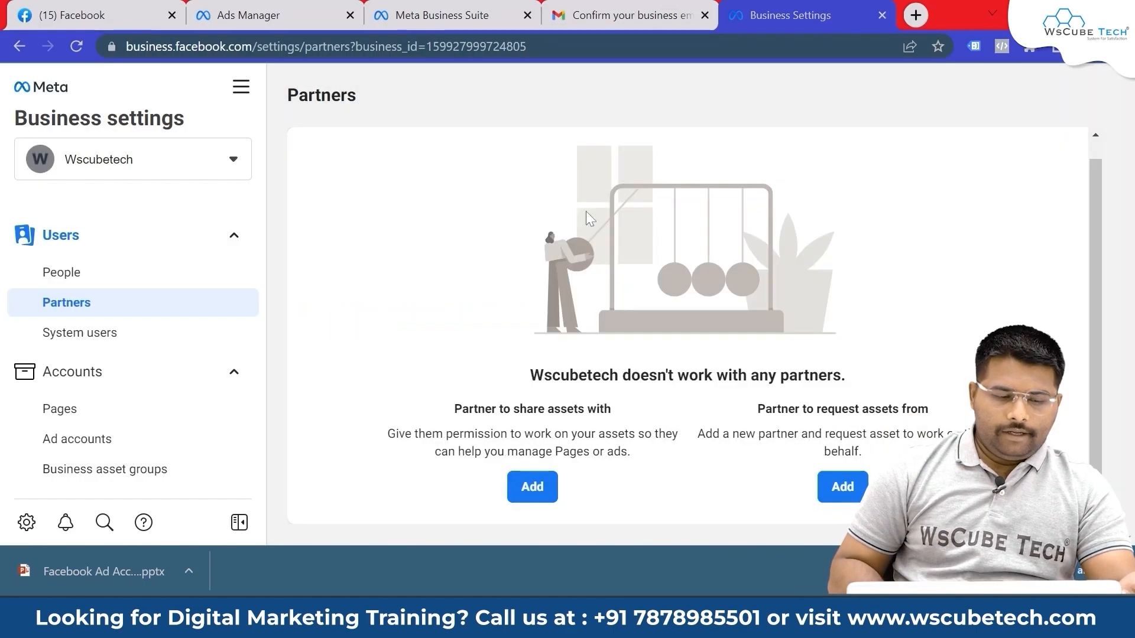
Step: Start adding a system user to Wscubetech and accept the non-discrimination policy
left_click(142, 328)
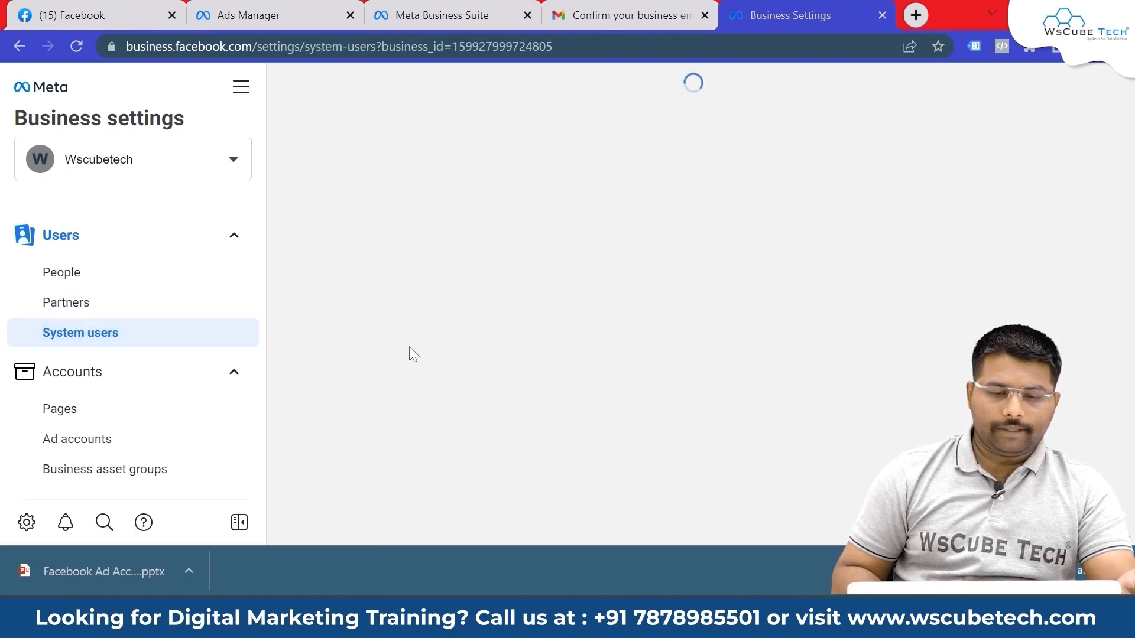
scroll(526, 366, "down", 1)
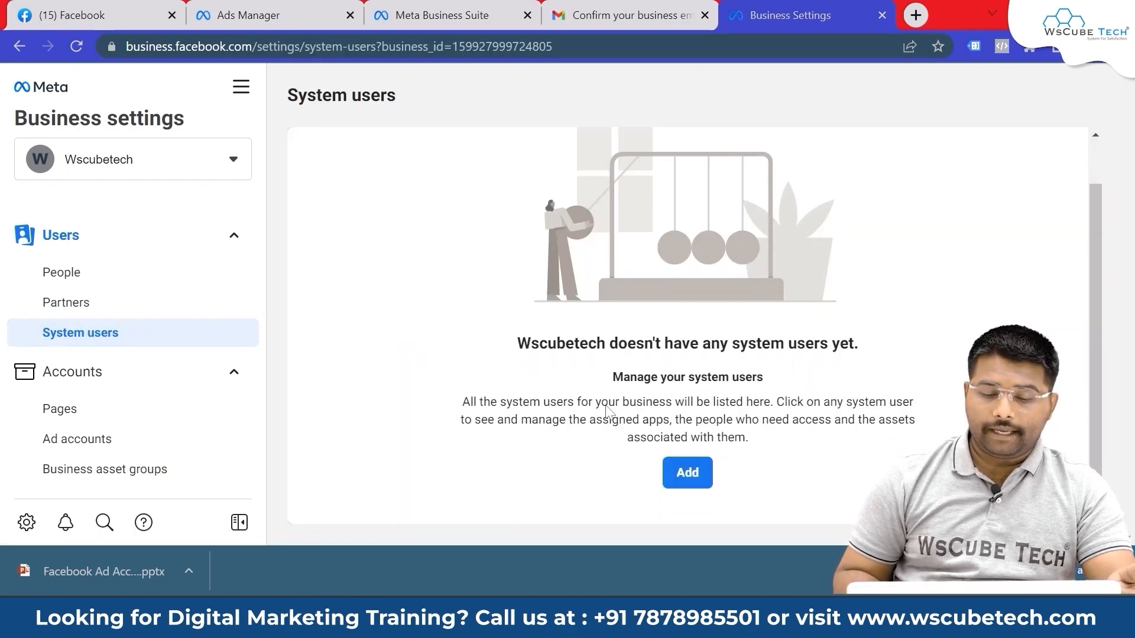
left_click(672, 478)
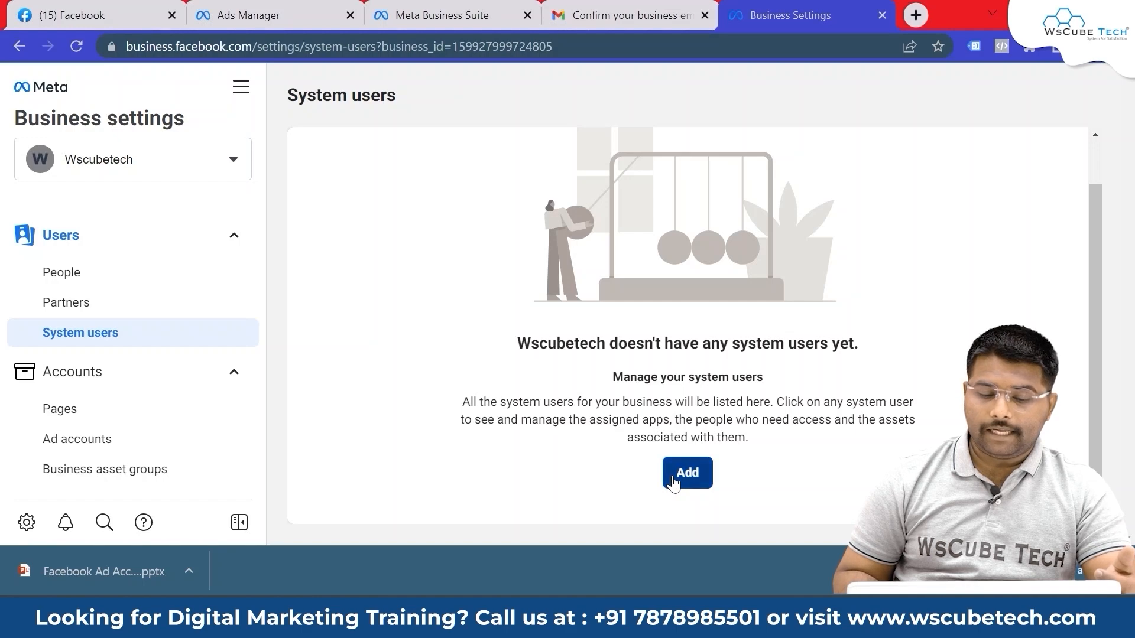
scroll(668, 413, "down", 3)
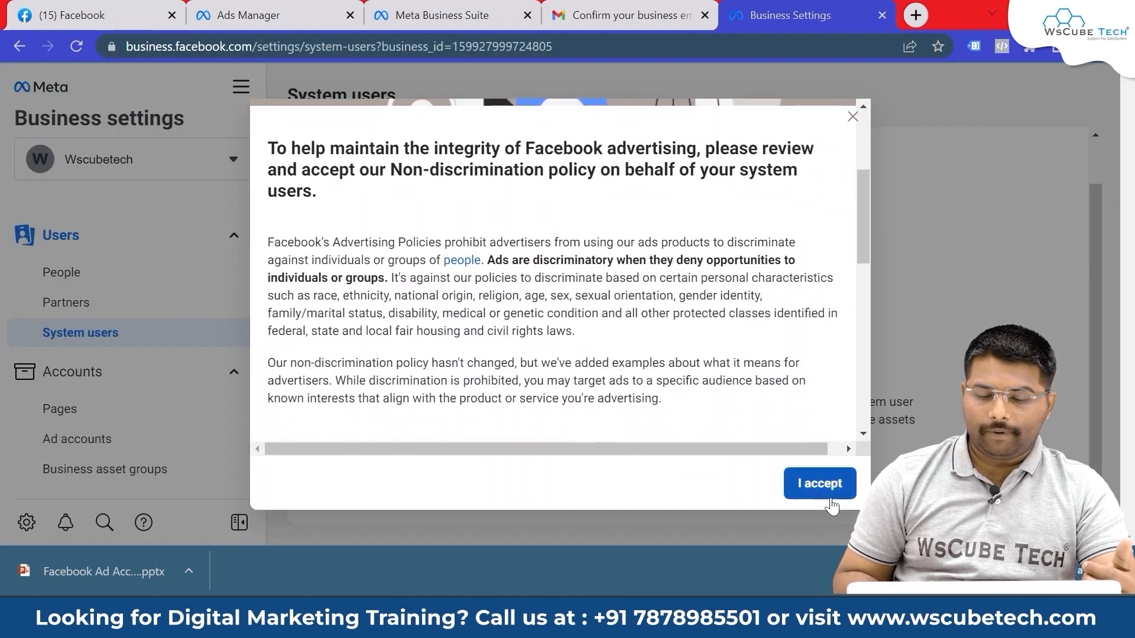
left_click(827, 483)
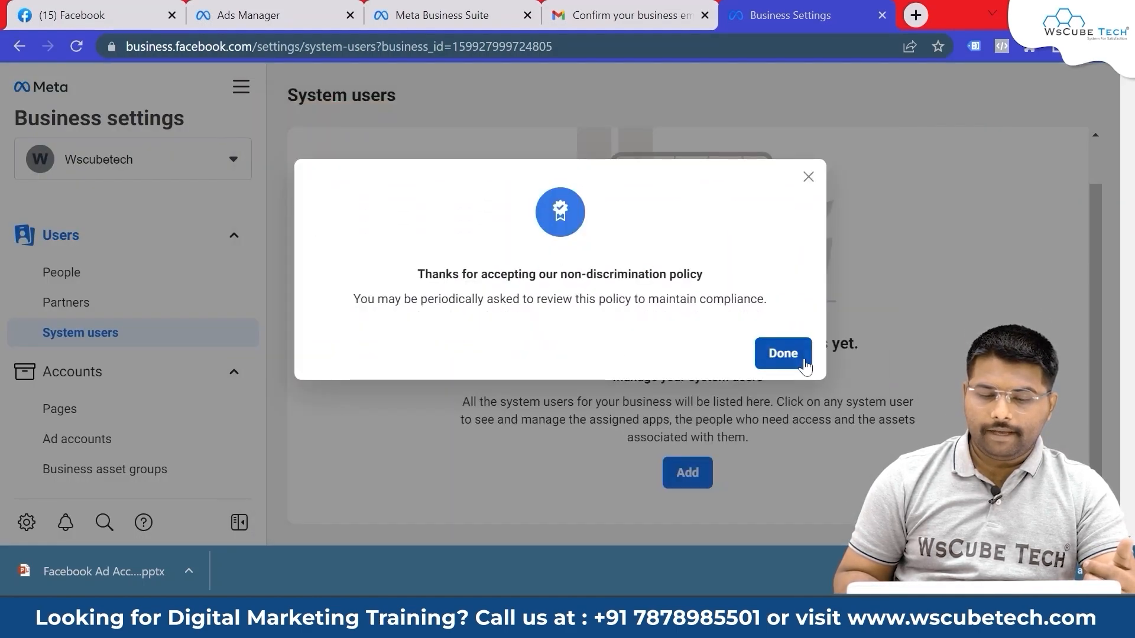
left_click(783, 354)
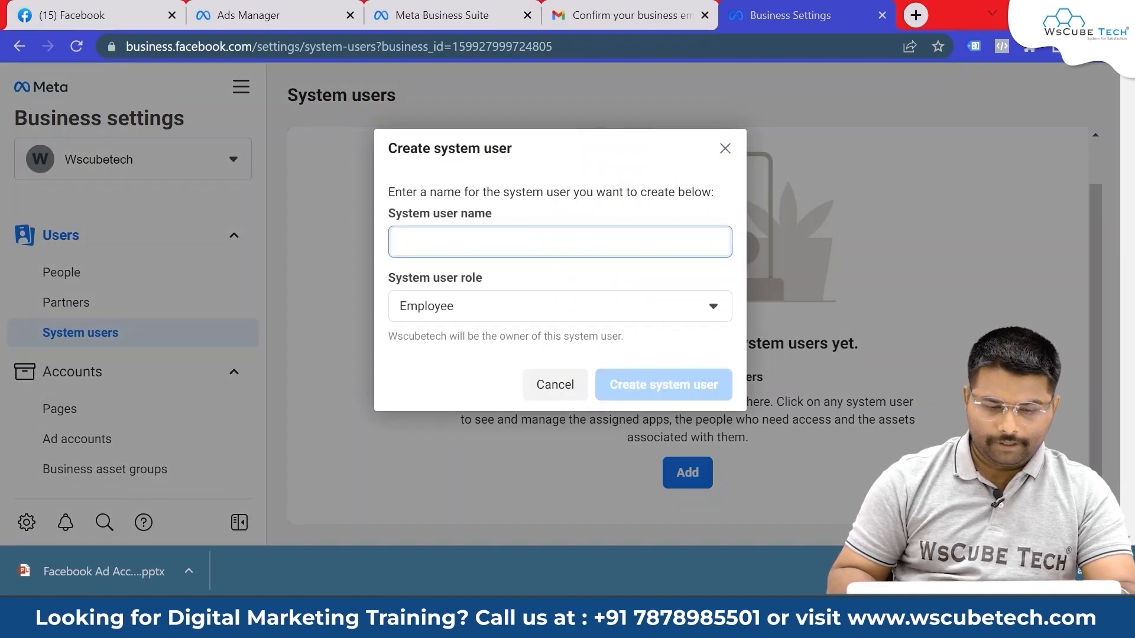
Step: Try to create a system user named Testing with the Employee role, and close the resulting dialog
type("Testi")
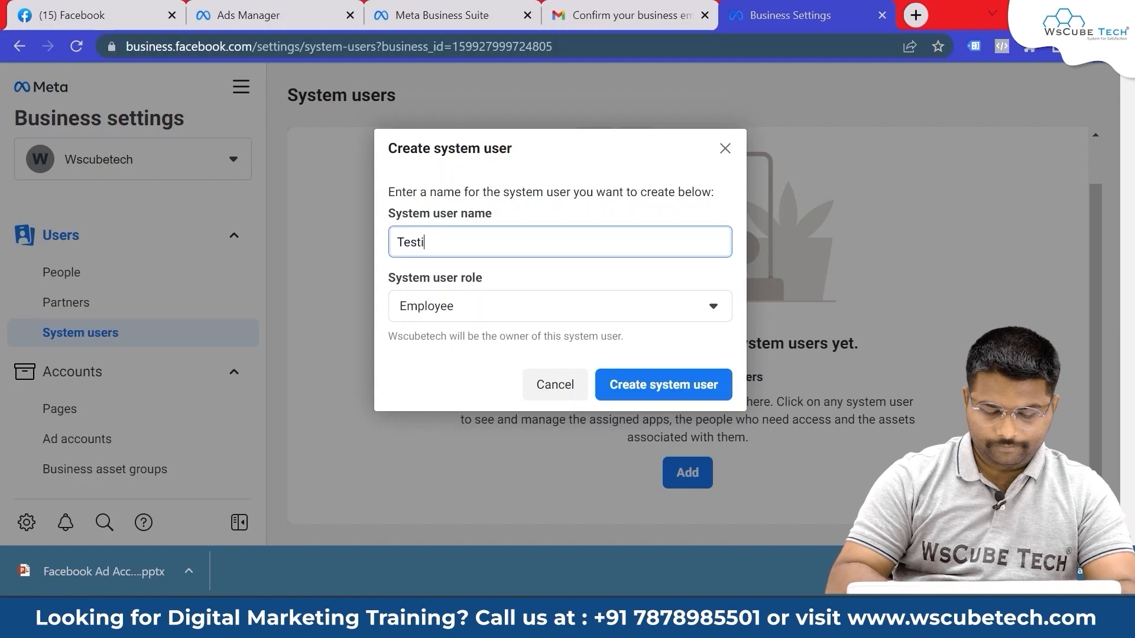
type("ng")
left_click(514, 309)
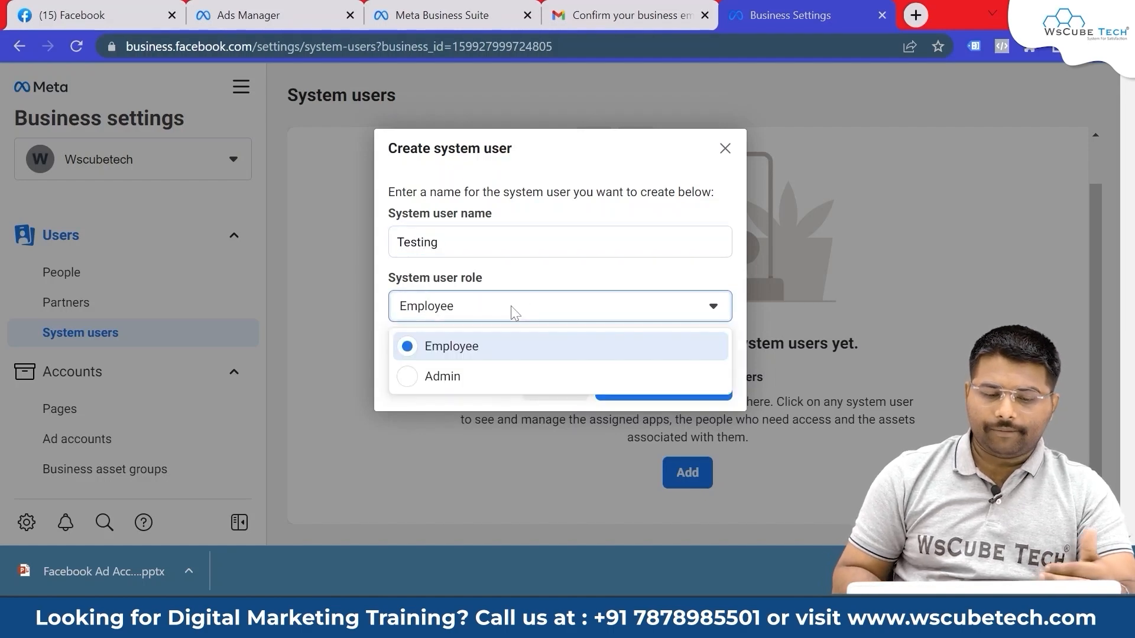
left_click(507, 353)
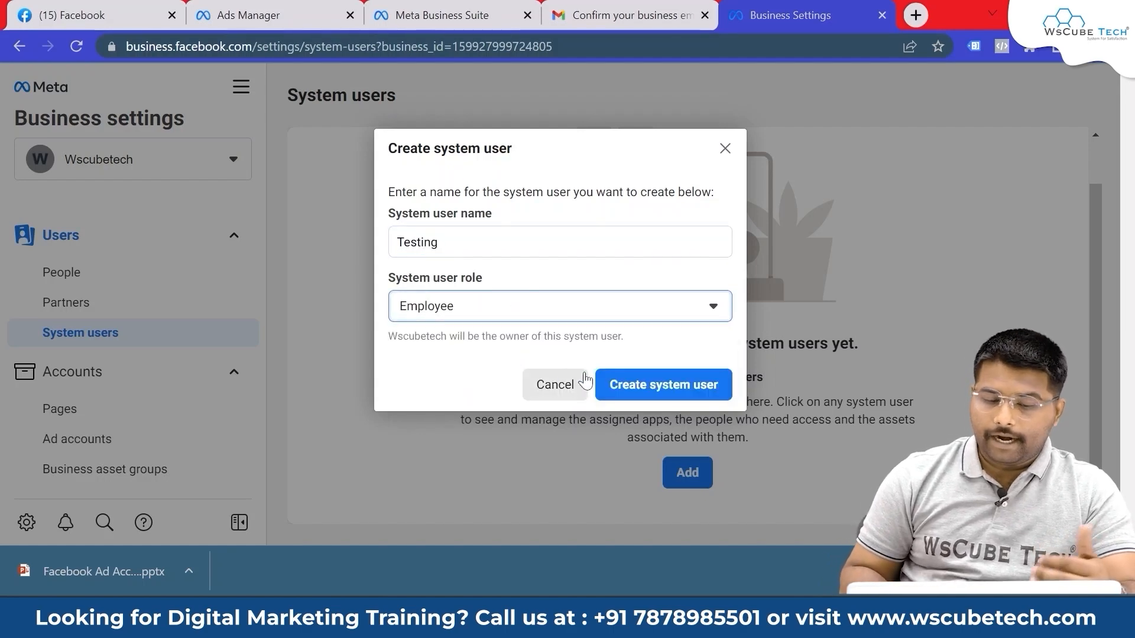
left_click(638, 384)
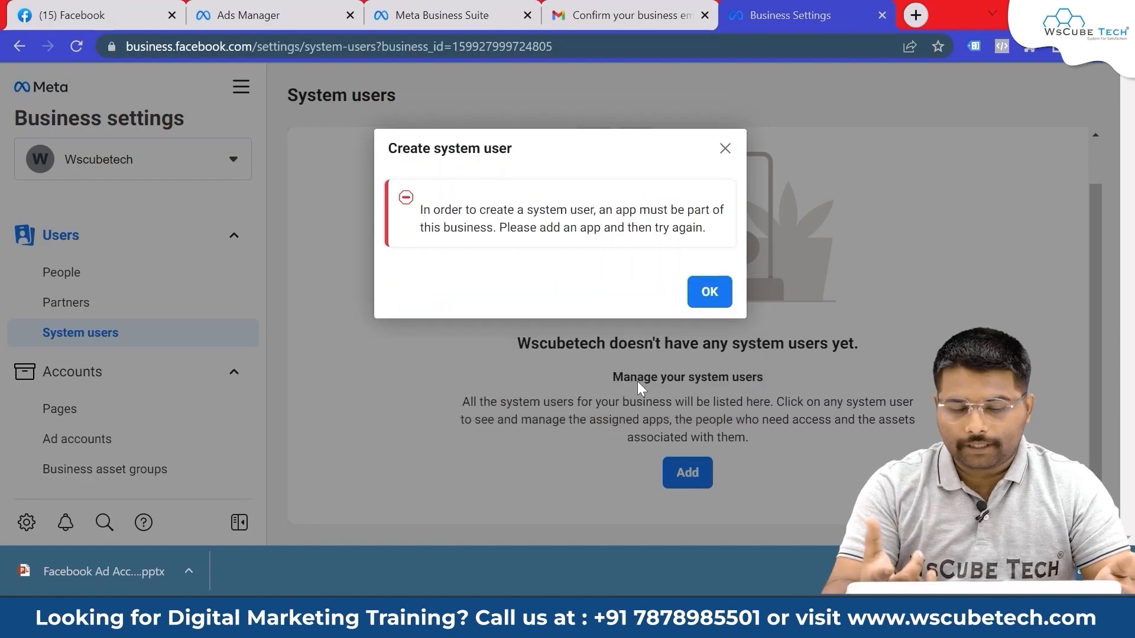
left_click(710, 292)
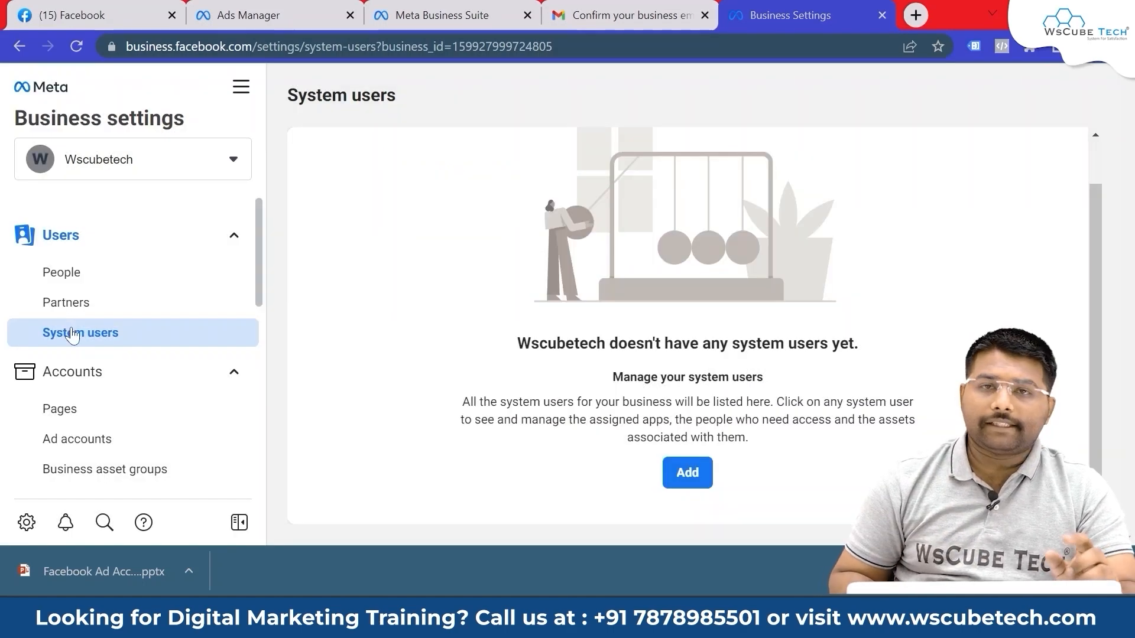
Step: Try again to create a system user with the Employee role, naming it Testing Ws, and close the dialog
left_click(672, 474)
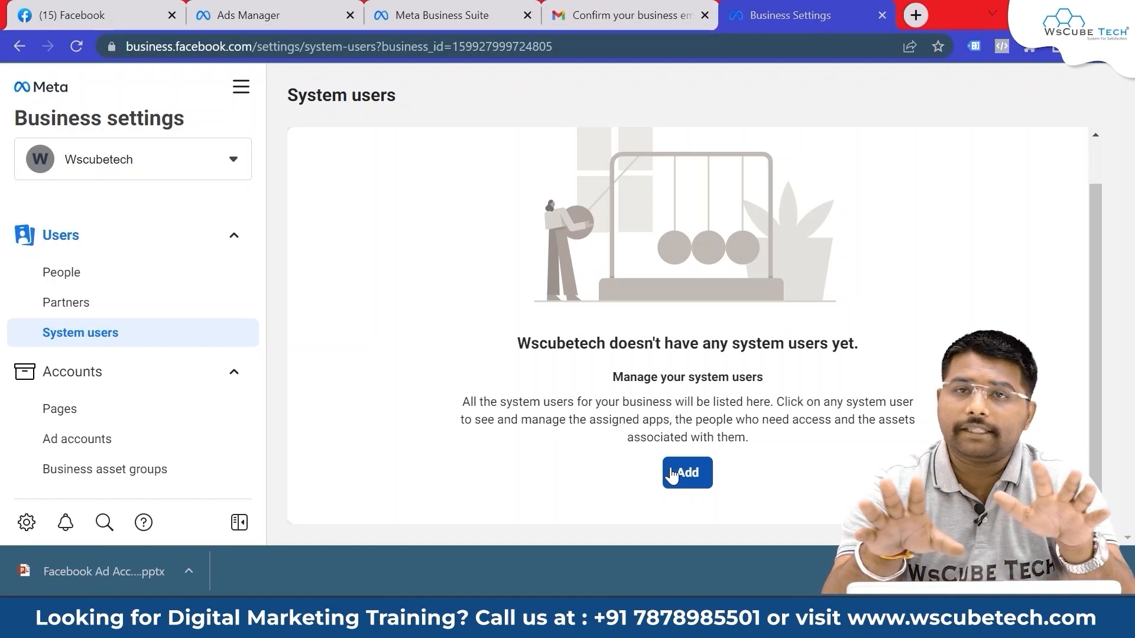
left_click(673, 474)
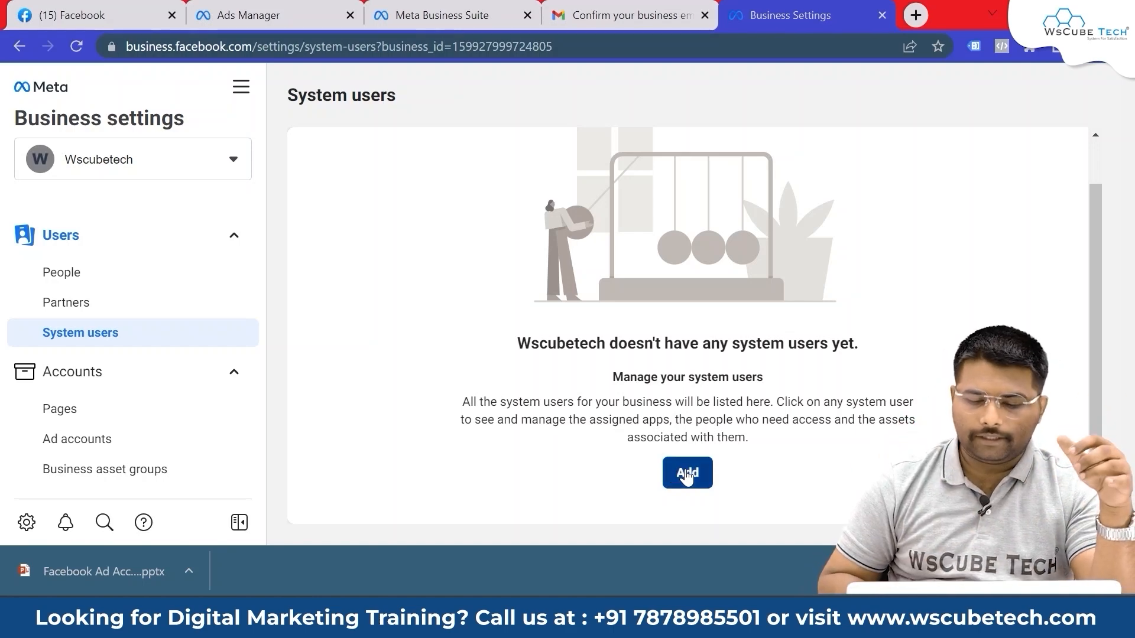
left_click(473, 243)
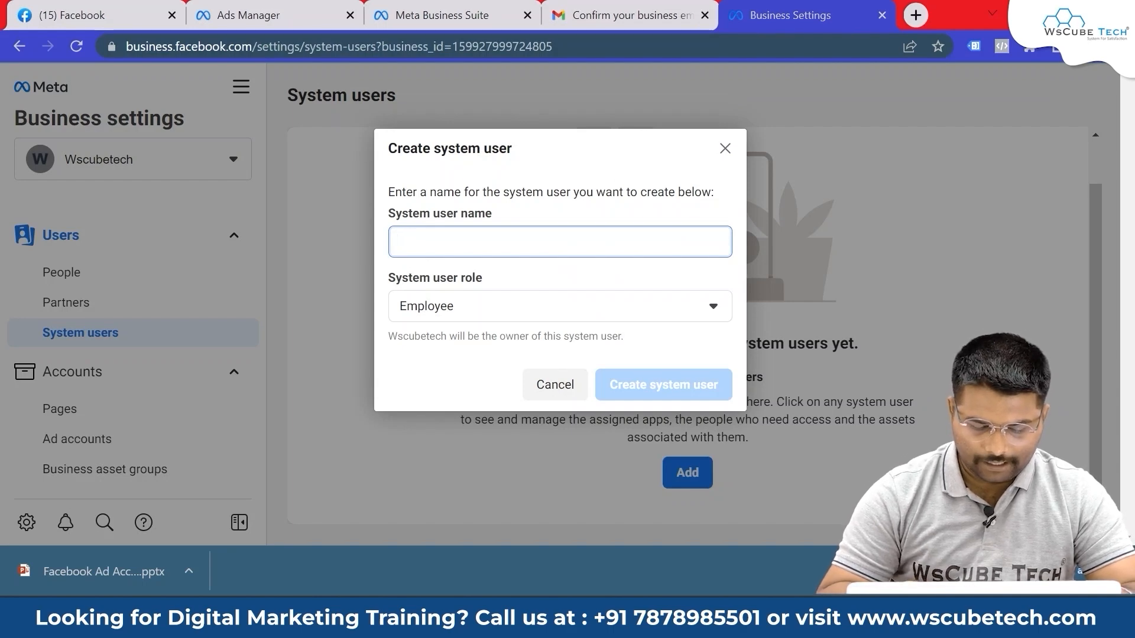
type("Testing")
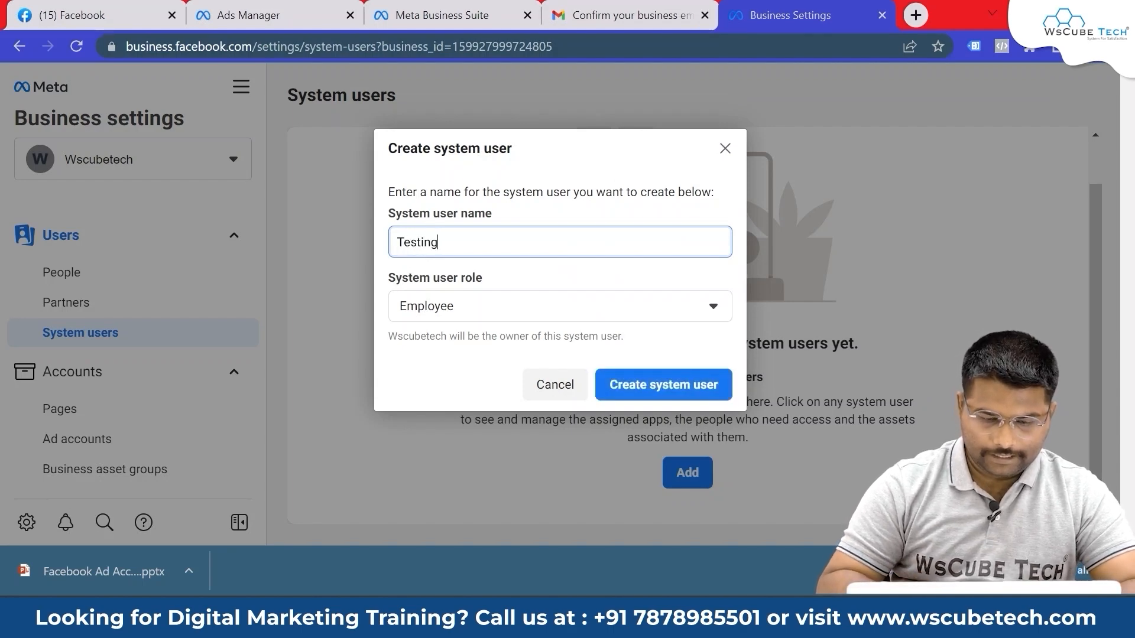
type(" Ws")
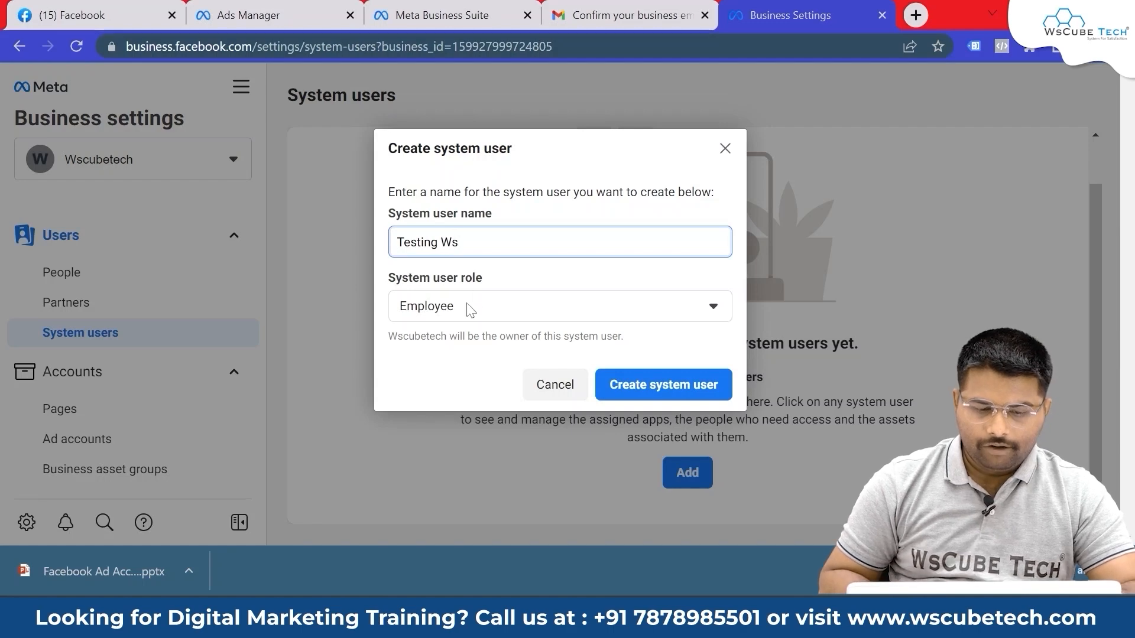
left_click(470, 308)
left_click(484, 318)
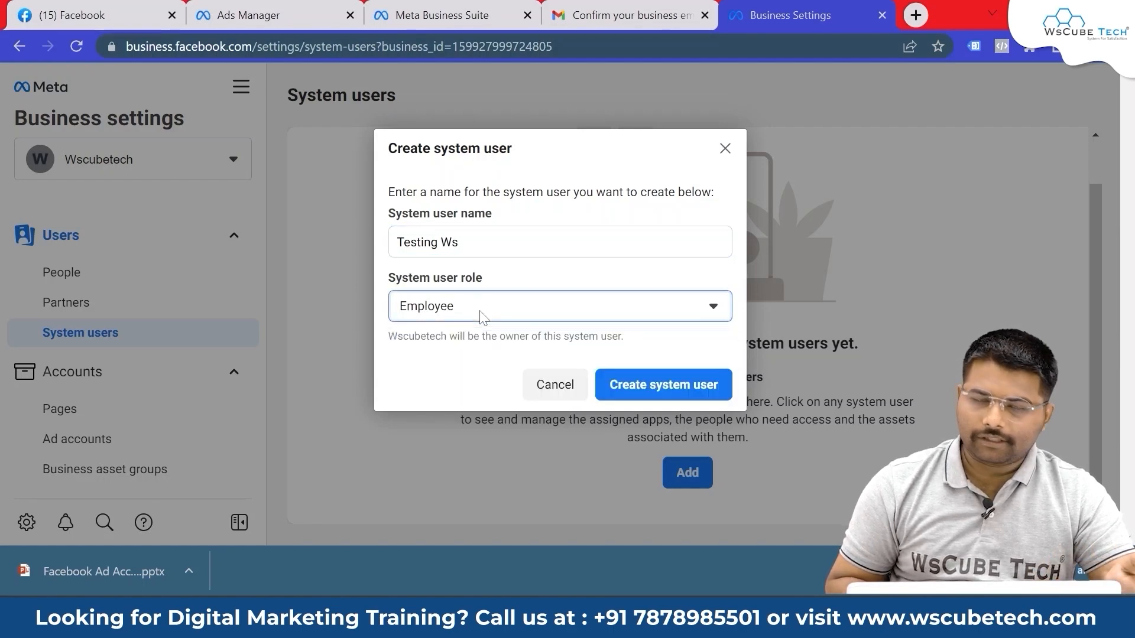
left_click(687, 390)
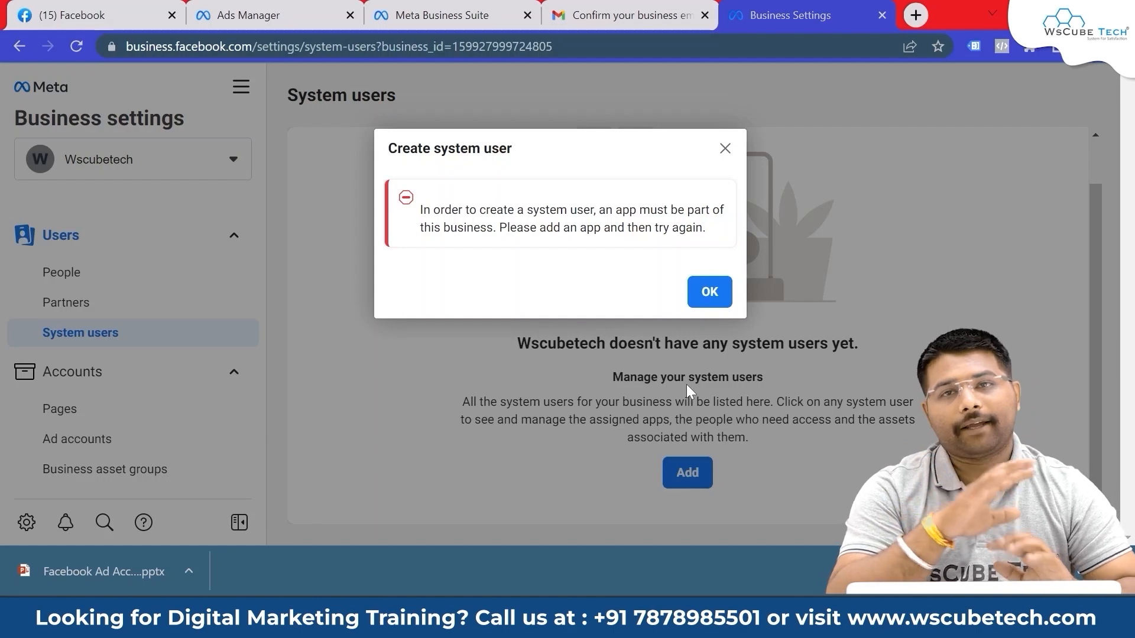
left_click(712, 302)
Step: Look through the account settings for Wscubetech, showing its Pages and its Ad accounts
scroll(106, 277, "down", 2)
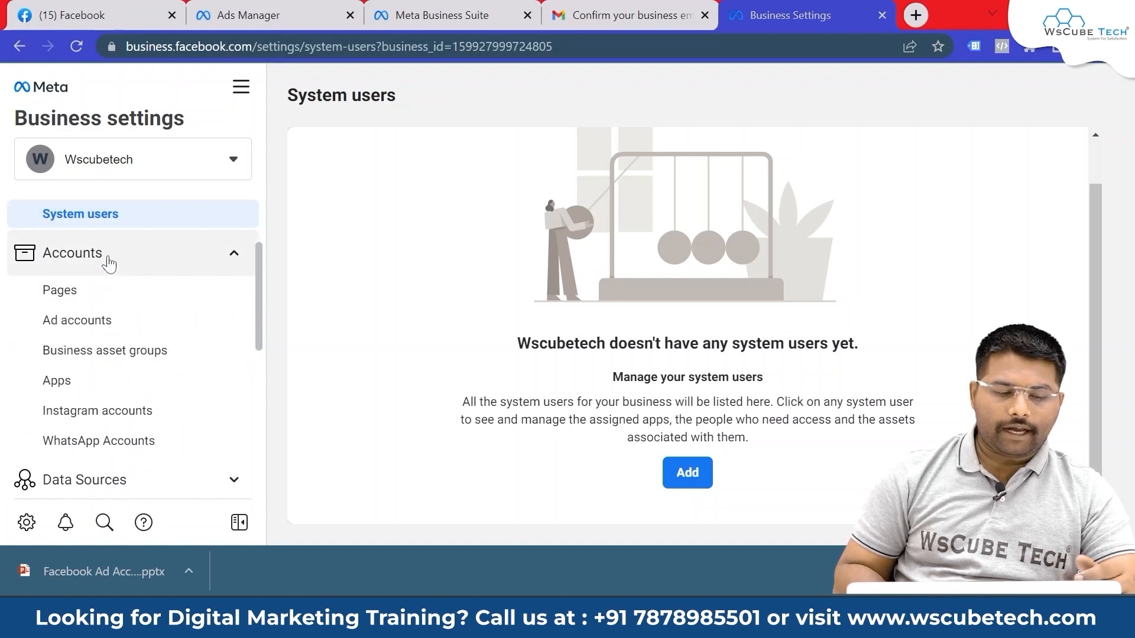
scroll(107, 269, "up", 2)
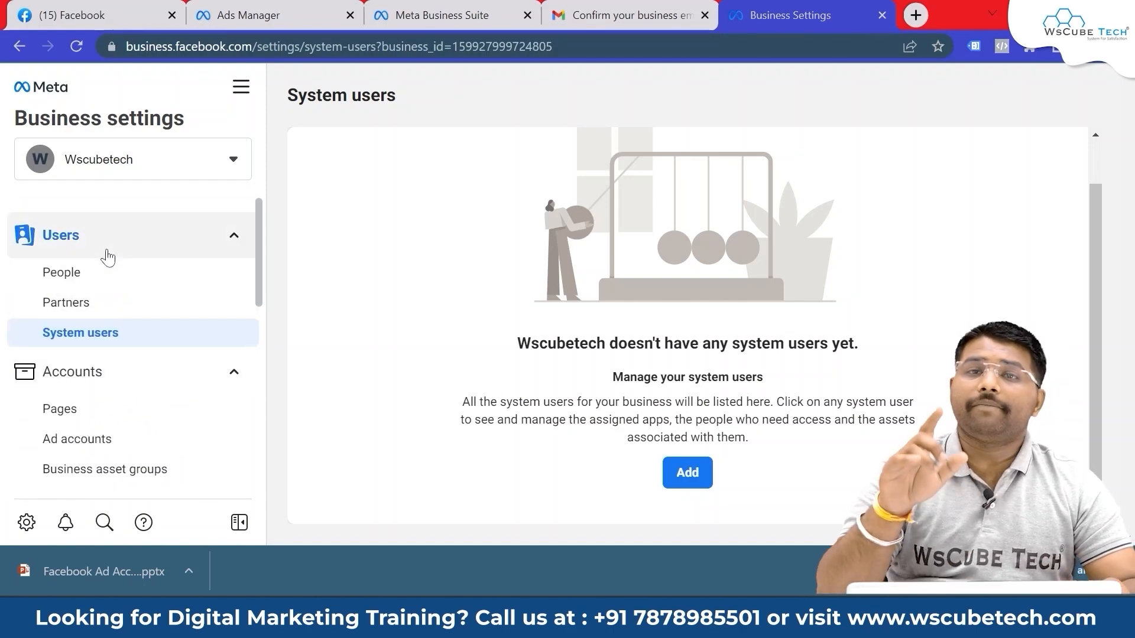
scroll(107, 258, "down", 2)
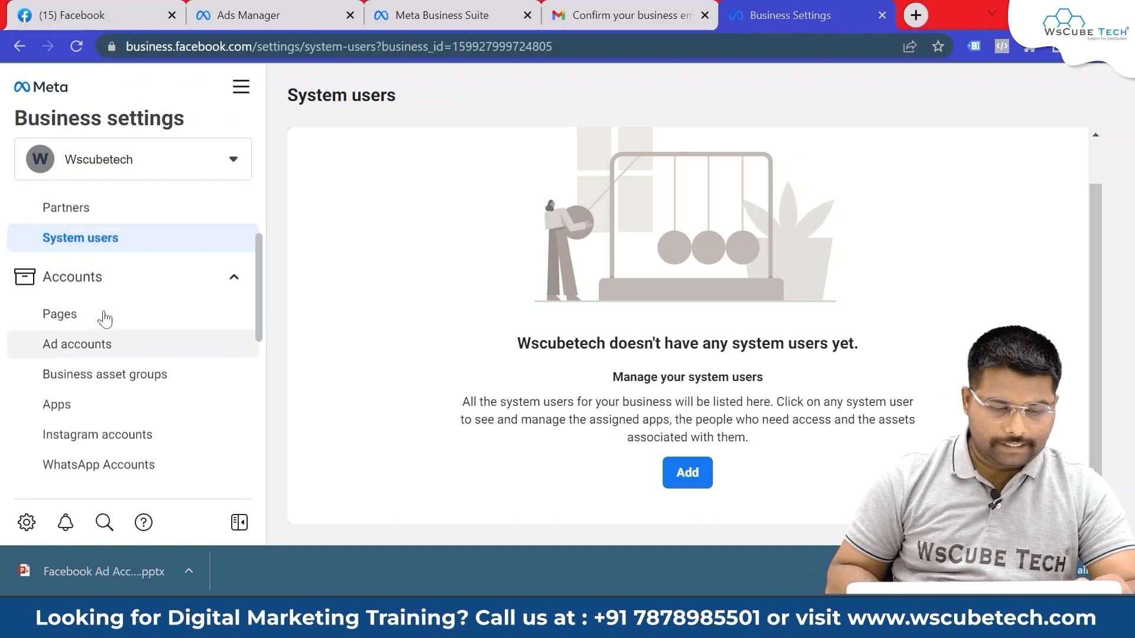
scroll(106, 373, "down", 1)
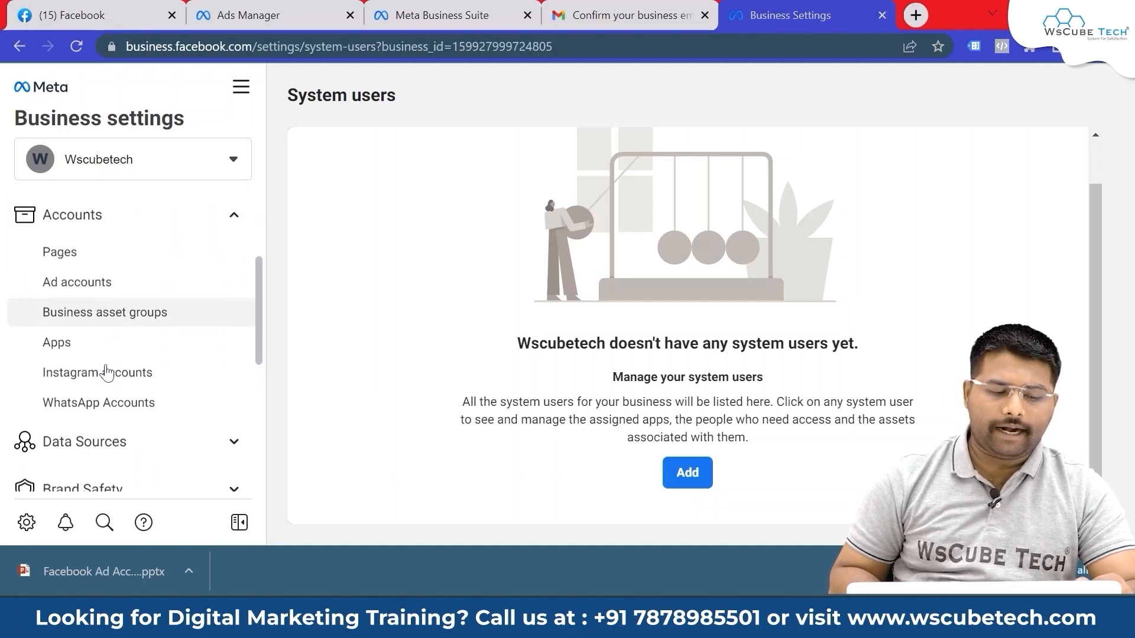
left_click(113, 260)
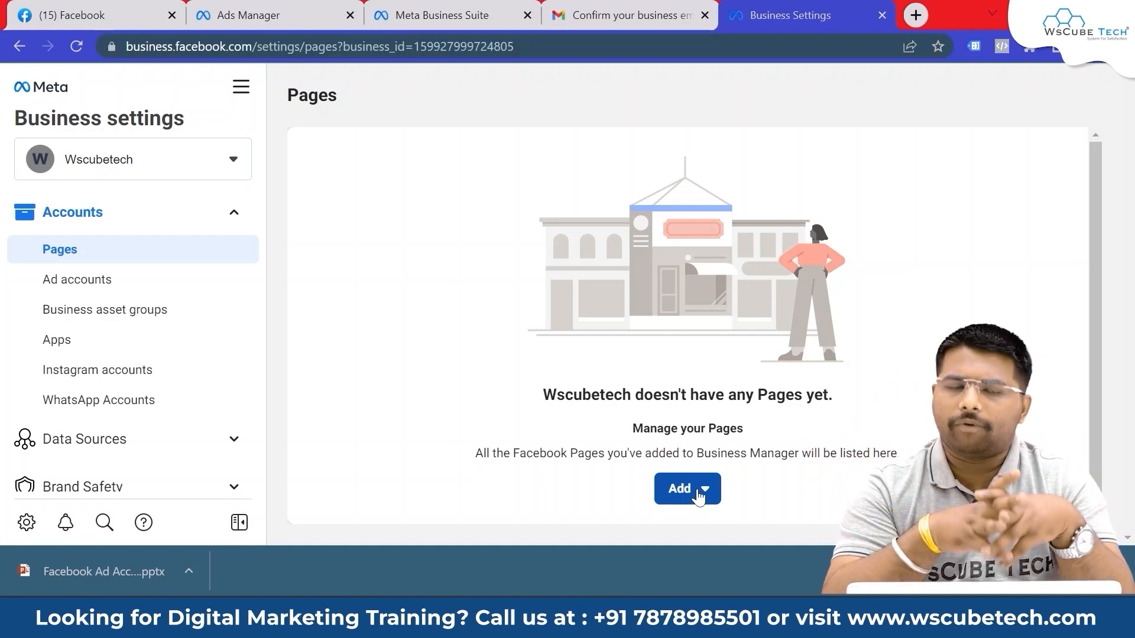
left_click(119, 284)
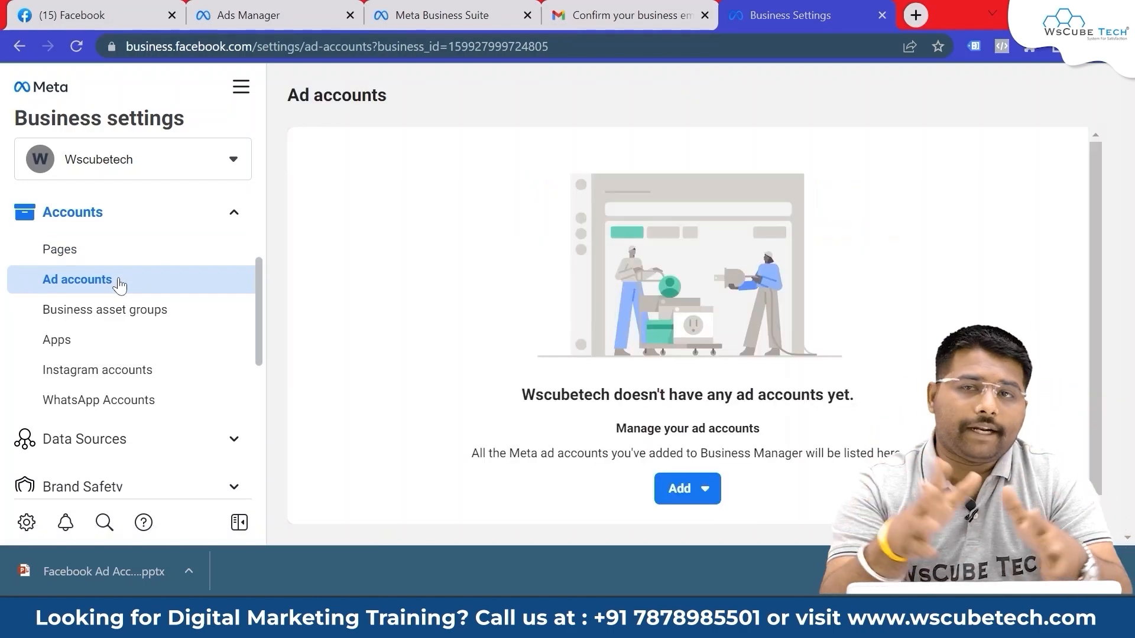